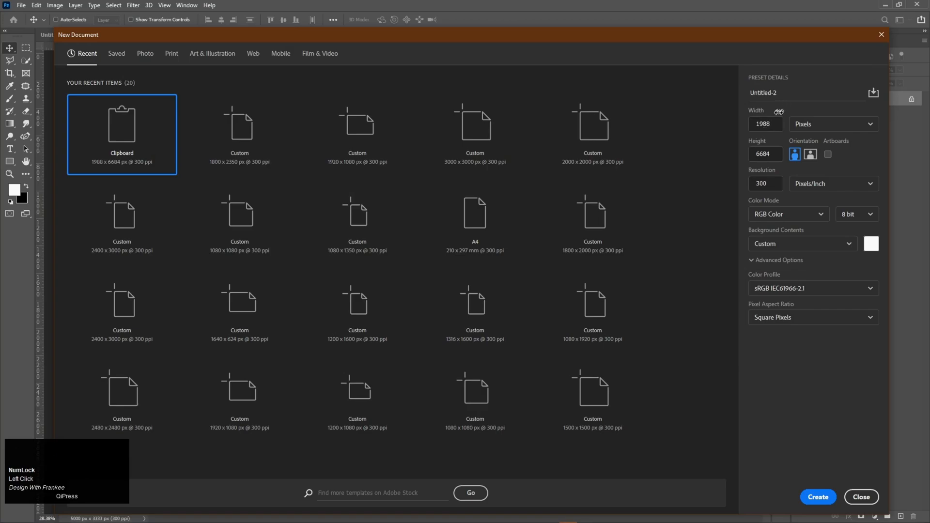
- Create a new portrait document 1800 pixels wide and 2350 pixels high at 300 pixels/inch
{"action": "left_click_drag", "start_coordinate": [773, 124], "coordinate": [751, 123]}
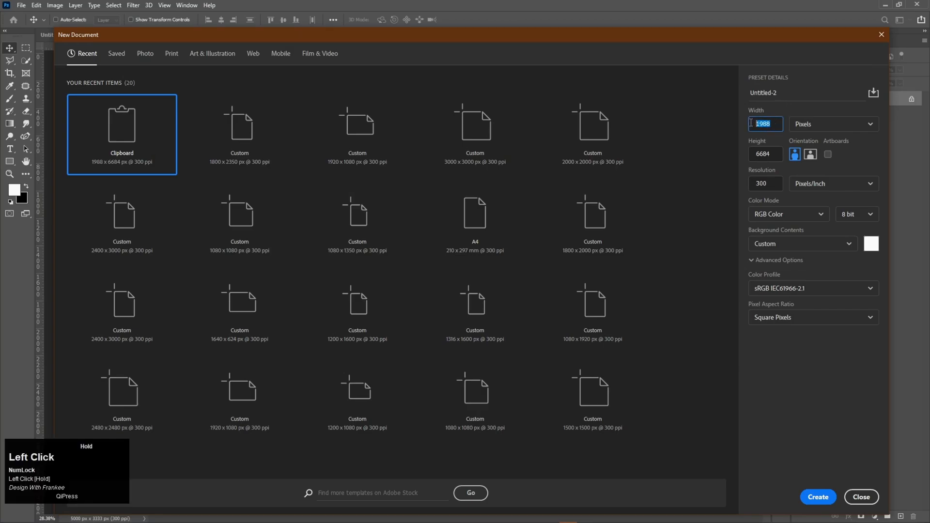
{"action": "type", "text": "1"}
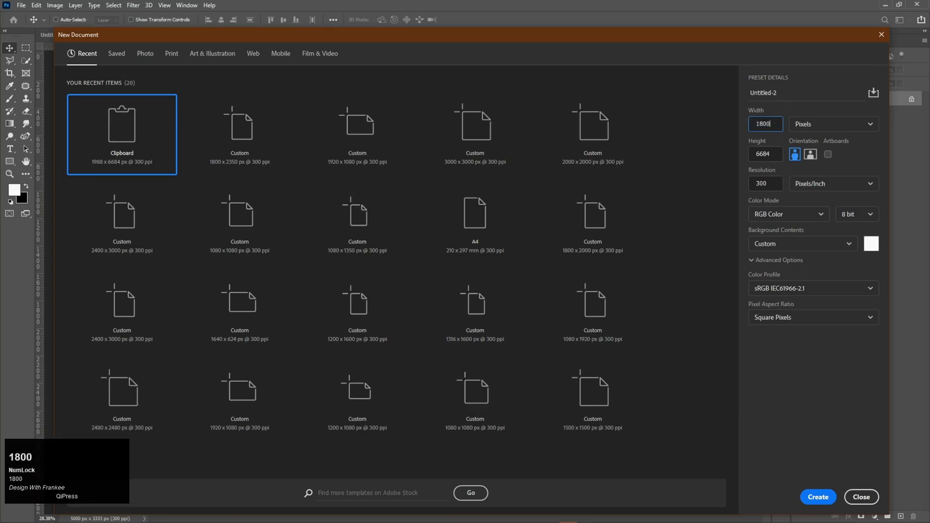
{"action": "left_click_drag", "start_coordinate": [772, 154], "coordinate": [749, 159]}
{"action": "type", "text": "2350"}
{"action": "left_click", "coordinate": [825, 492]}
{"action": "key", "text": "ctrl+0"}
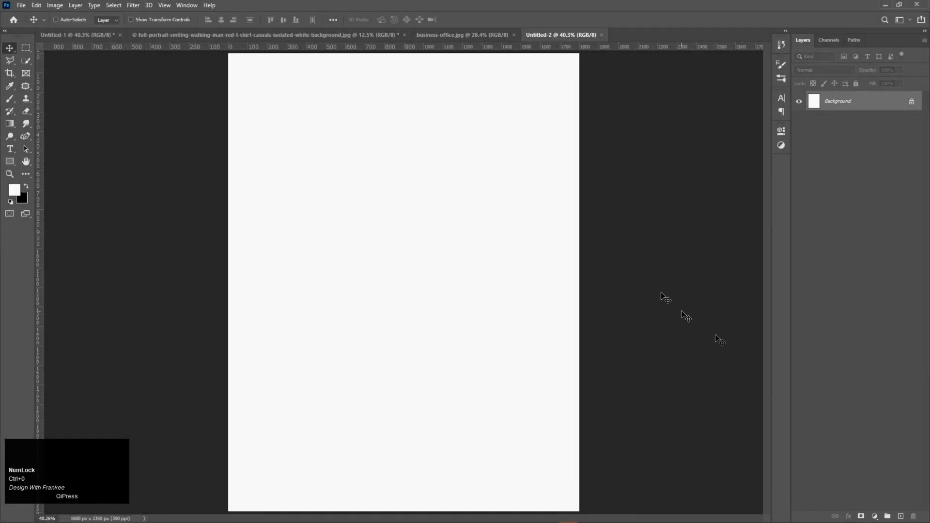
- Unlock the background layer of business-office.jpg and copy it into the new blank document
{"action": "left_click", "coordinate": [466, 35]}
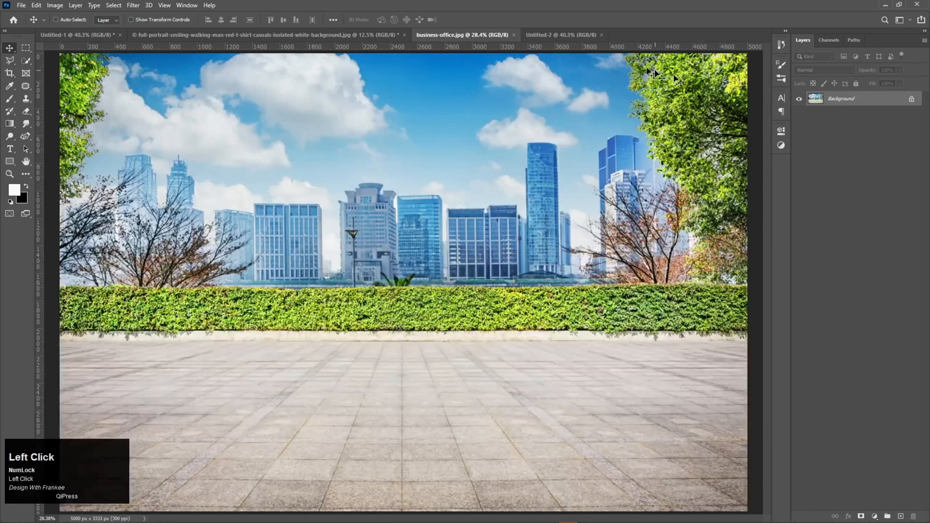
{"action": "left_click", "coordinate": [912, 99]}
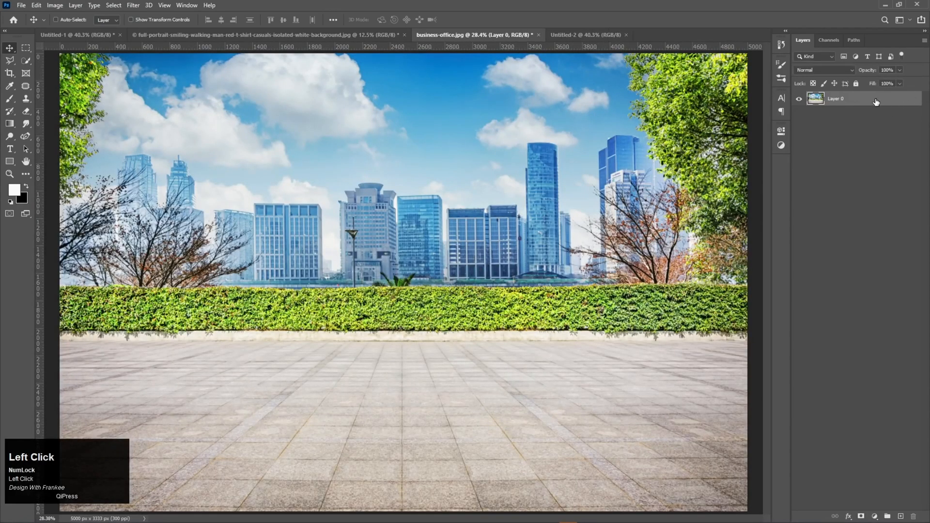
{"action": "left_click_drag", "start_coordinate": [857, 106], "coordinate": [456, 318]}
- Scale the city photo up slightly and reposition it so buildings, hedge and pavement fill the canvas
{"action": "key", "text": "ctrl+t"}
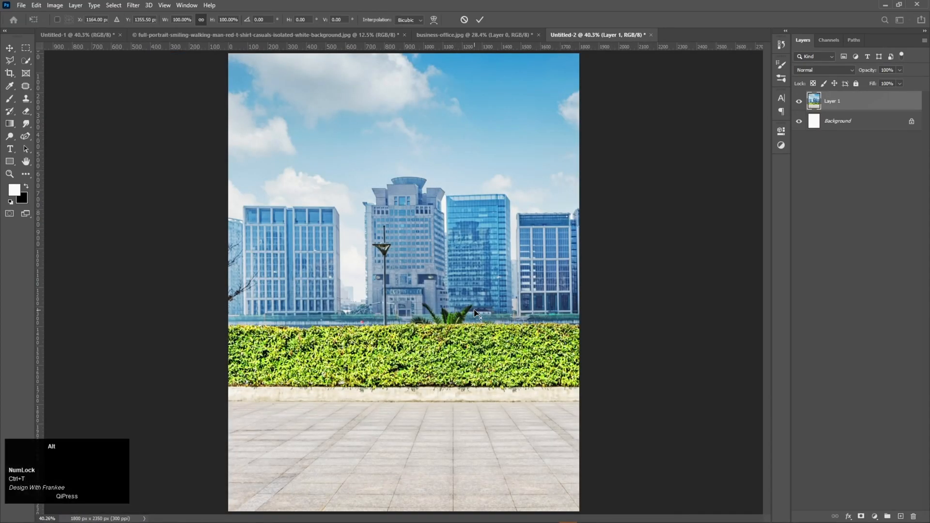
{"action": "scroll", "coordinate": [474, 311], "scroll_direction": "down", "scroll_amount": 2}
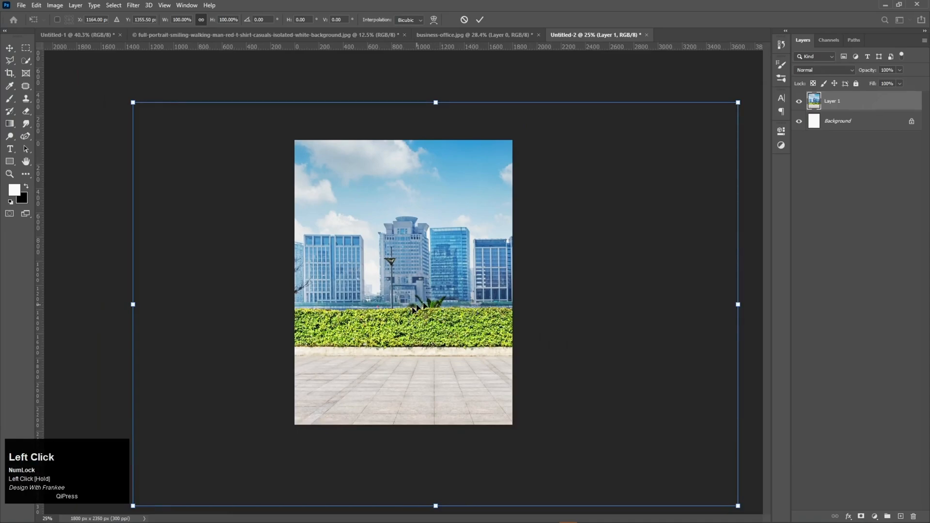
{"action": "left_click_drag", "start_coordinate": [426, 304], "coordinate": [407, 300]}
{"action": "left_click_drag", "start_coordinate": [720, 301], "coordinate": [741, 315]}
{"action": "left_click_drag", "start_coordinate": [456, 326], "coordinate": [473, 327]}
{"action": "double_click", "coordinate": [474, 327]}
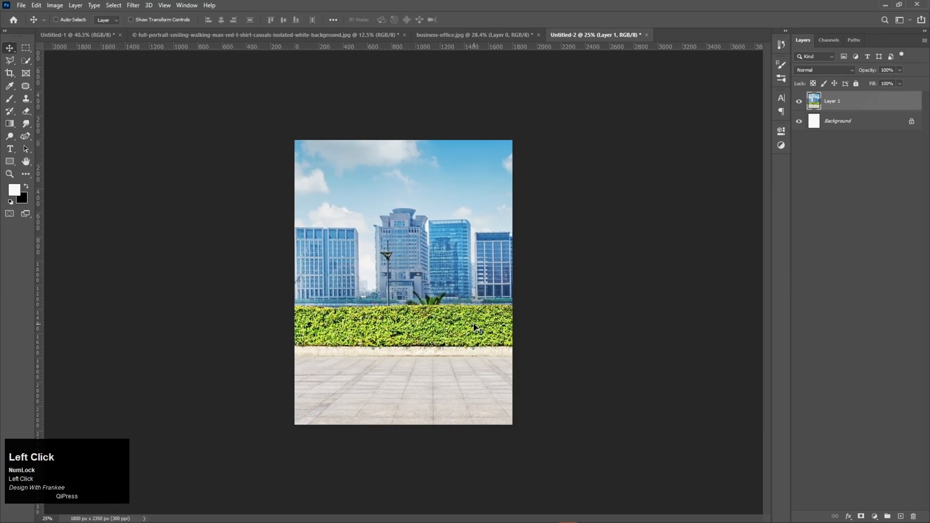
{"action": "key", "text": "ctrl+0"}
{"action": "left_click_drag", "start_coordinate": [459, 307], "coordinate": [456, 307]}
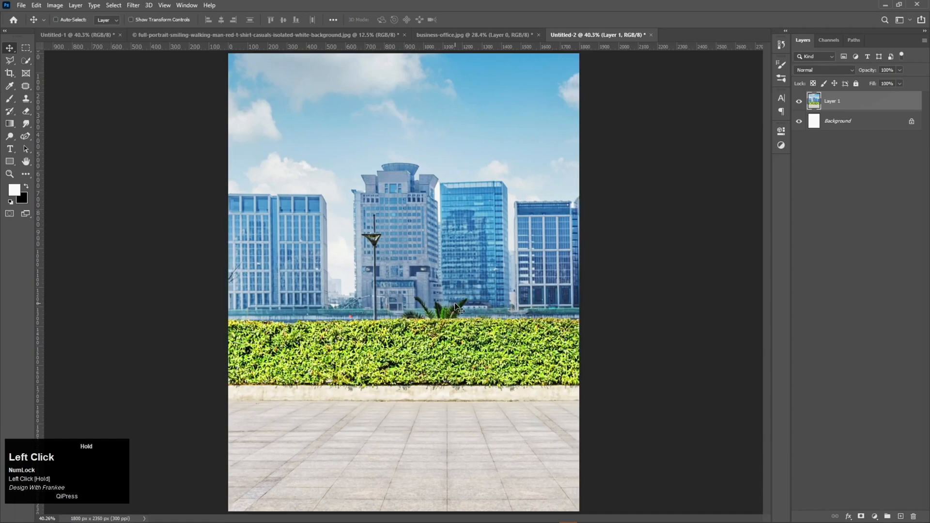
- Convert the city photo layer to a smart object and clip a Hue/Saturation adjustment layer to it
{"action": "right_click", "coordinate": [878, 101]}
{"action": "left_click", "coordinate": [839, 227]}
{"action": "left_click", "coordinate": [875, 516]}
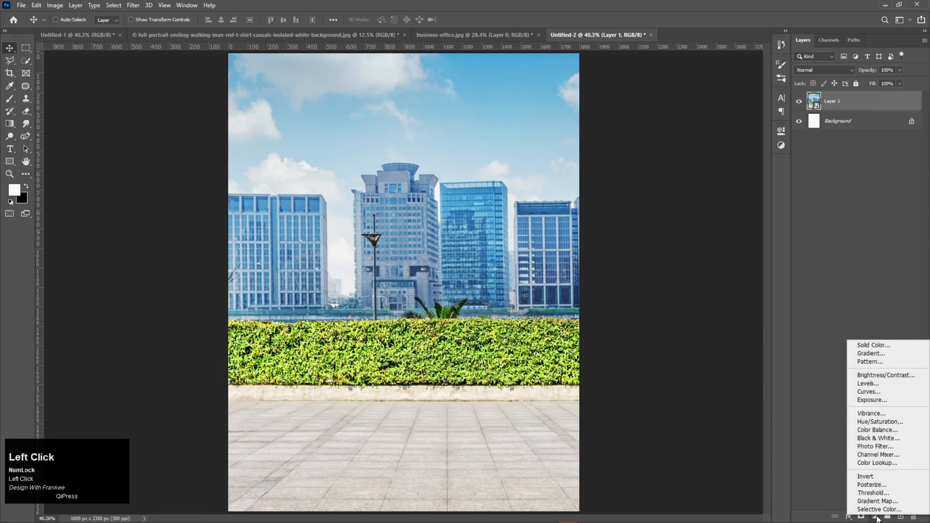
{"action": "left_click", "coordinate": [879, 422]}
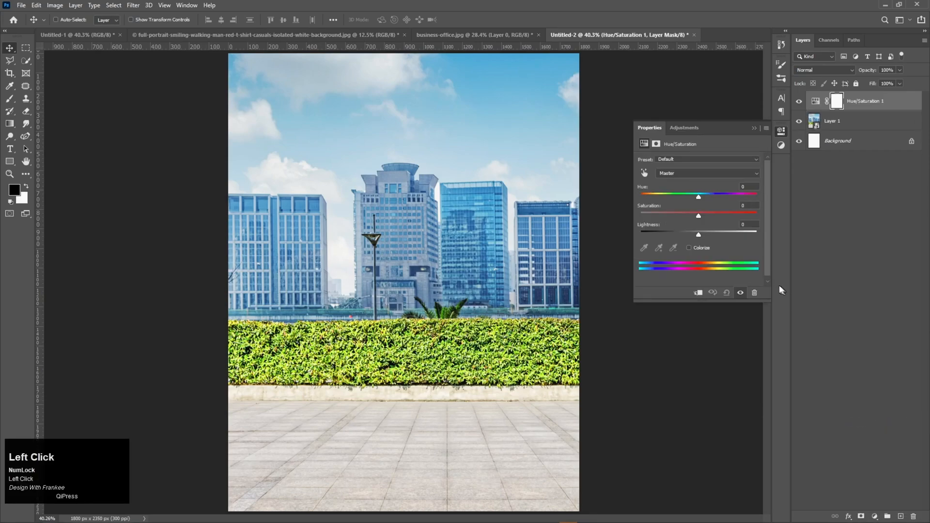
{"action": "left_click", "coordinate": [696, 293]}
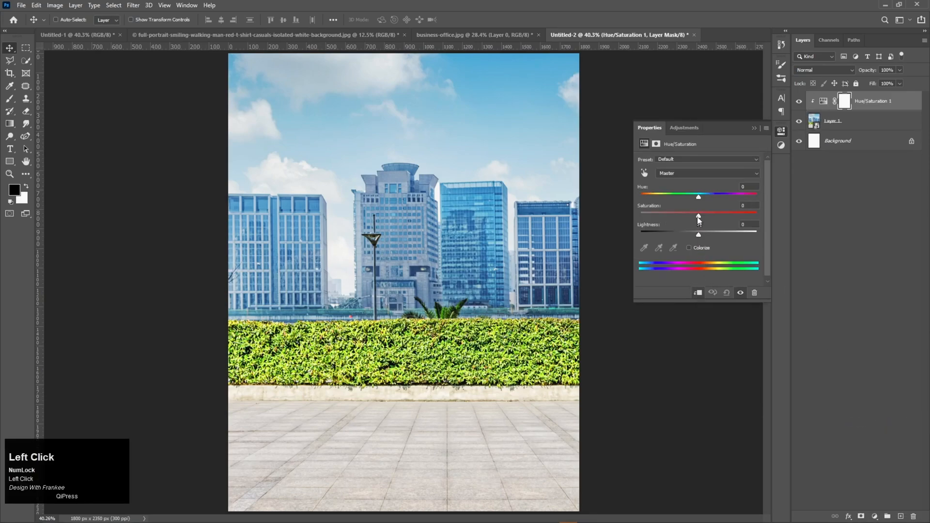
- Set the Hue/Saturation adjustment's saturation to -100 and lightness to -60
{"action": "left_click_drag", "start_coordinate": [697, 217], "coordinate": [597, 217]}
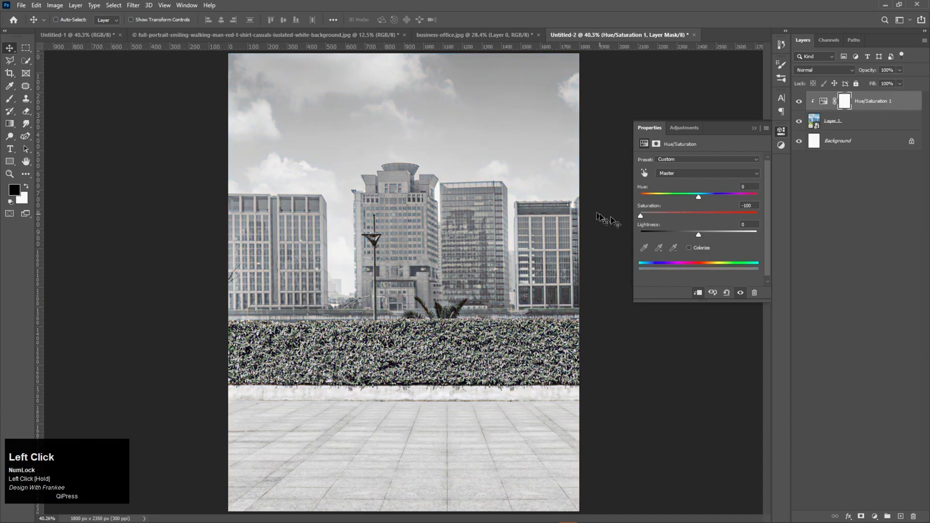
{"action": "left_click_drag", "start_coordinate": [698, 235], "coordinate": [673, 237]}
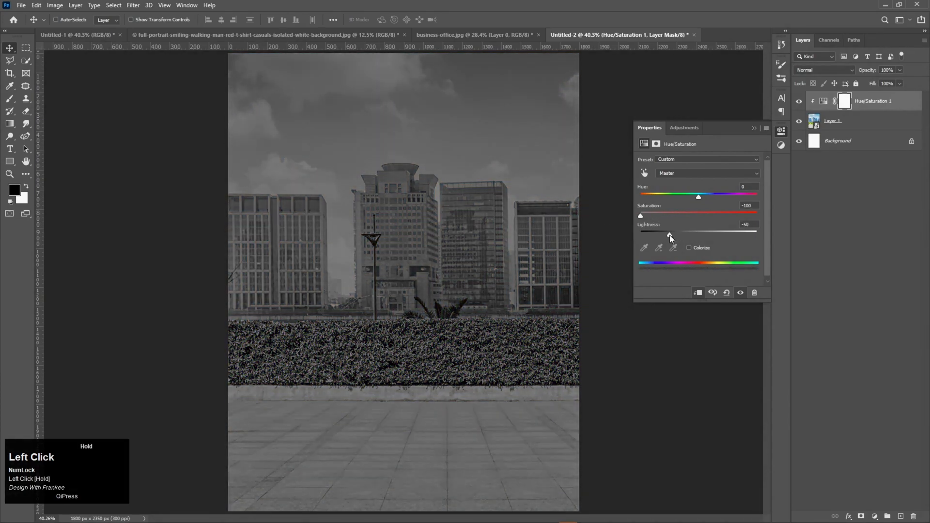
{"action": "left_click_drag", "start_coordinate": [669, 235], "coordinate": [664, 235]}
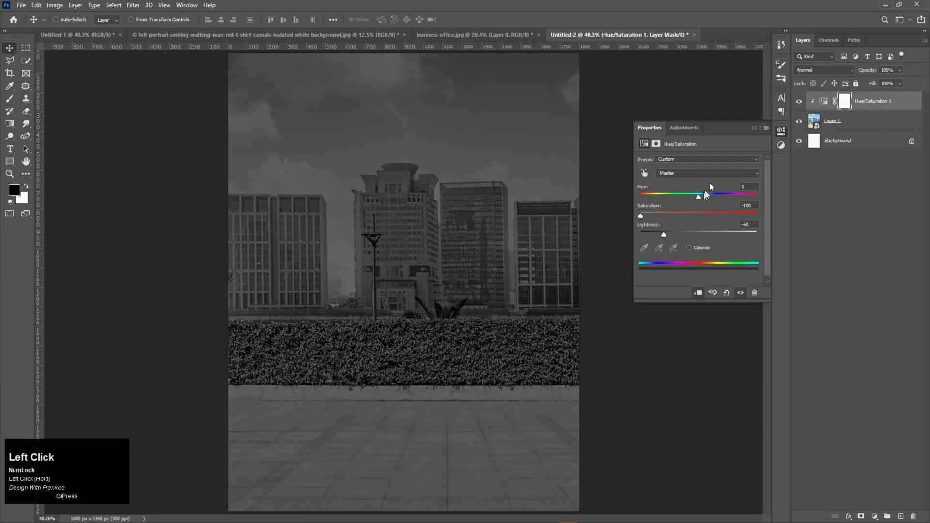
{"action": "left_click", "coordinate": [753, 129]}
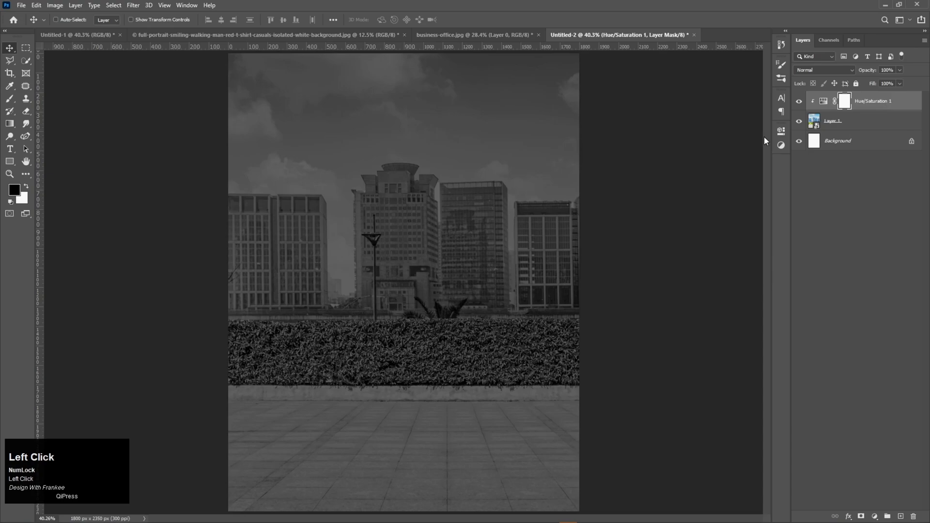
- Draw a black rectangle without stroke, about 2350 by 763 px, on a new layer over the pavement area
{"action": "left_click", "coordinate": [900, 516]}
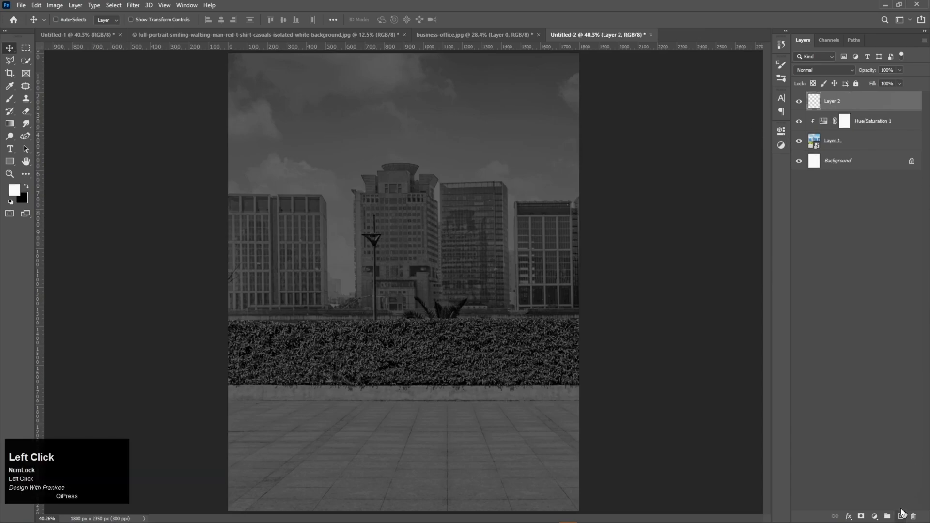
{"action": "right_click", "coordinate": [11, 156]}
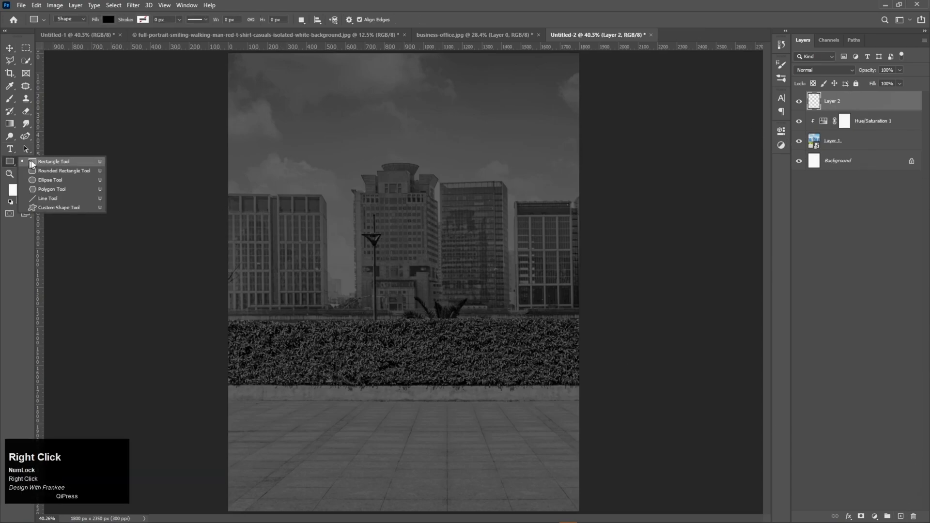
{"action": "left_click", "coordinate": [33, 161]}
{"action": "left_click", "coordinate": [108, 20]}
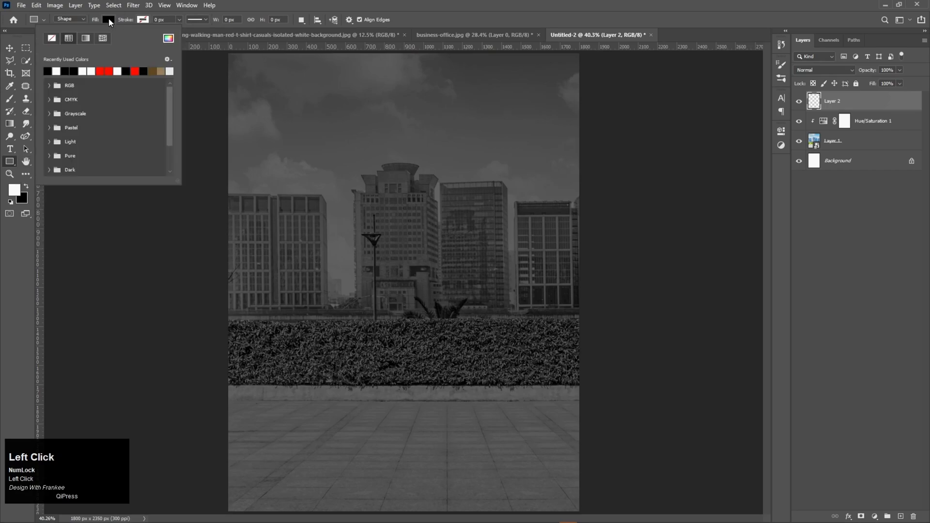
{"action": "left_click", "coordinate": [169, 38]}
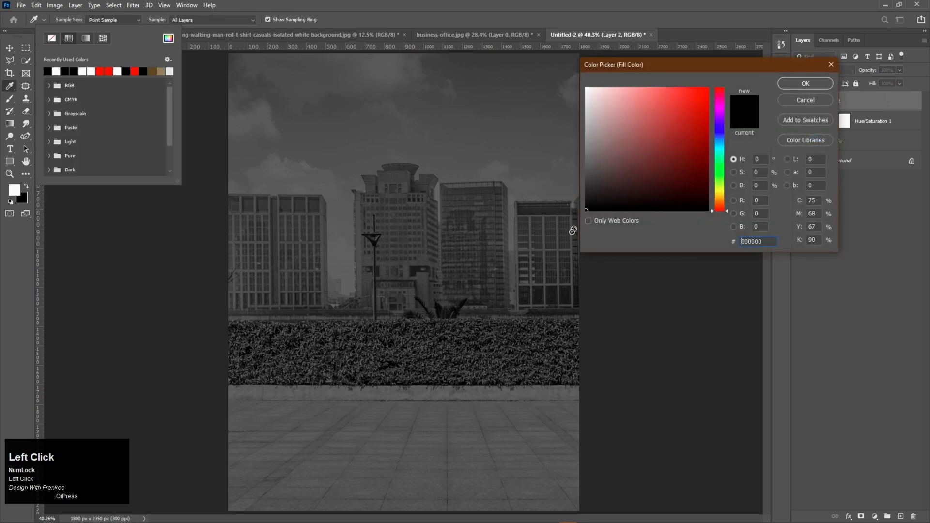
{"action": "left_click", "coordinate": [785, 87]}
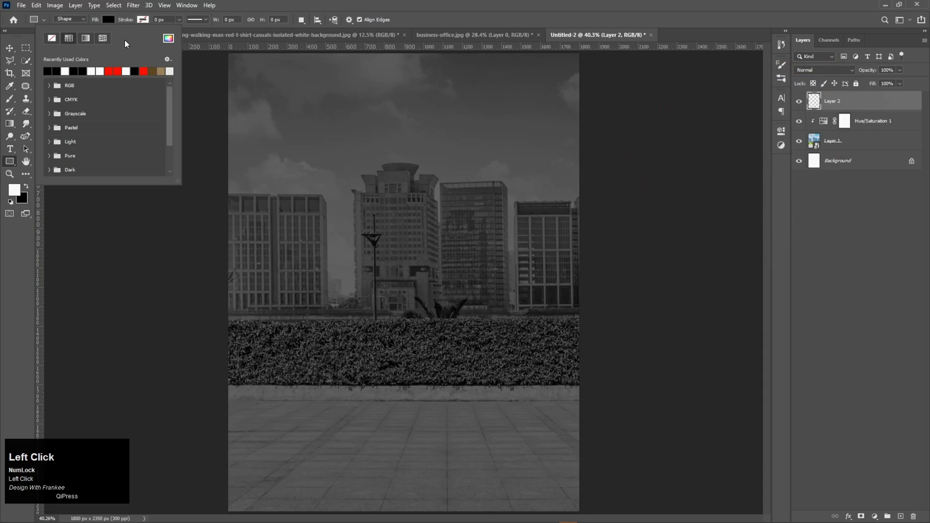
{"action": "key", "text": "Return"}
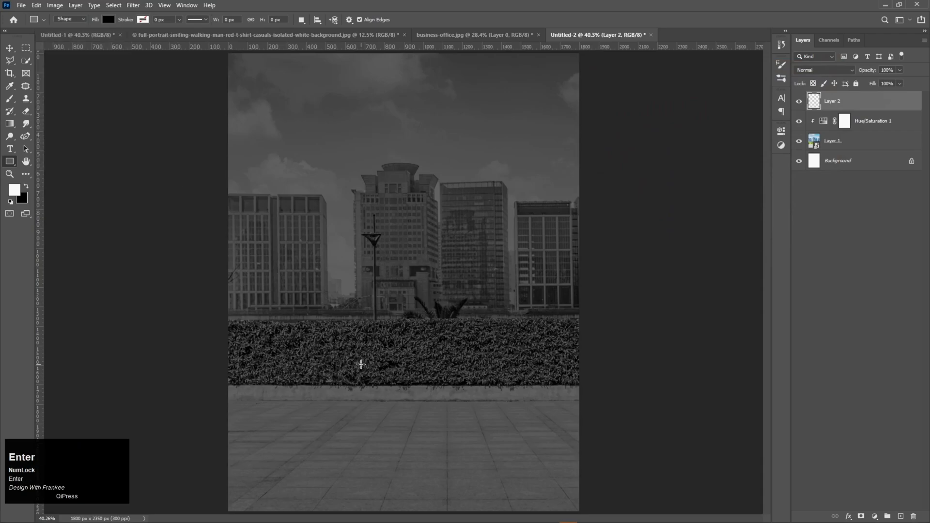
{"action": "scroll", "coordinate": [361, 365], "scroll_direction": "down", "scroll_amount": 1, "text": "alt"}
{"action": "left_click_drag", "start_coordinate": [204, 369], "coordinate": [621, 504]}
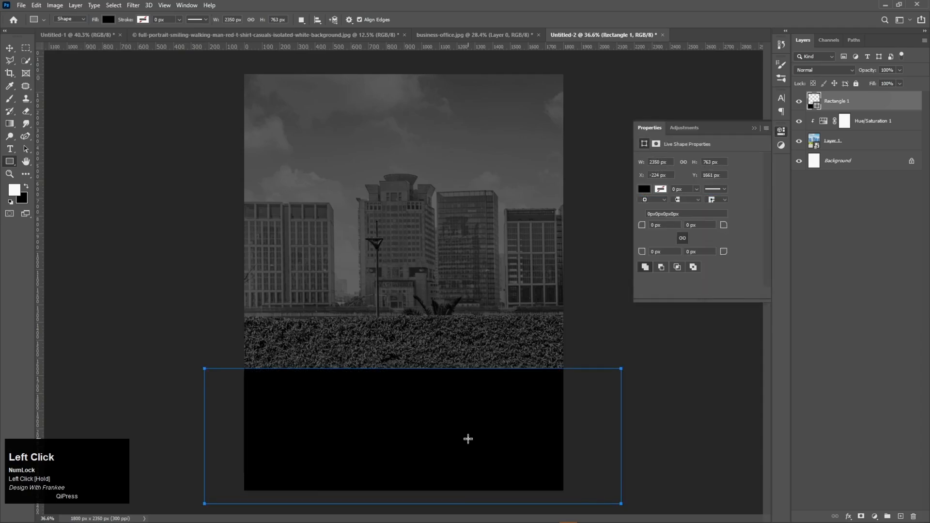
{"action": "left_click", "coordinate": [755, 130]}
- Lower the rectangle's opacity to 65% and move it down about 41 px to the base of the hedge
{"action": "left_click", "coordinate": [899, 70]}
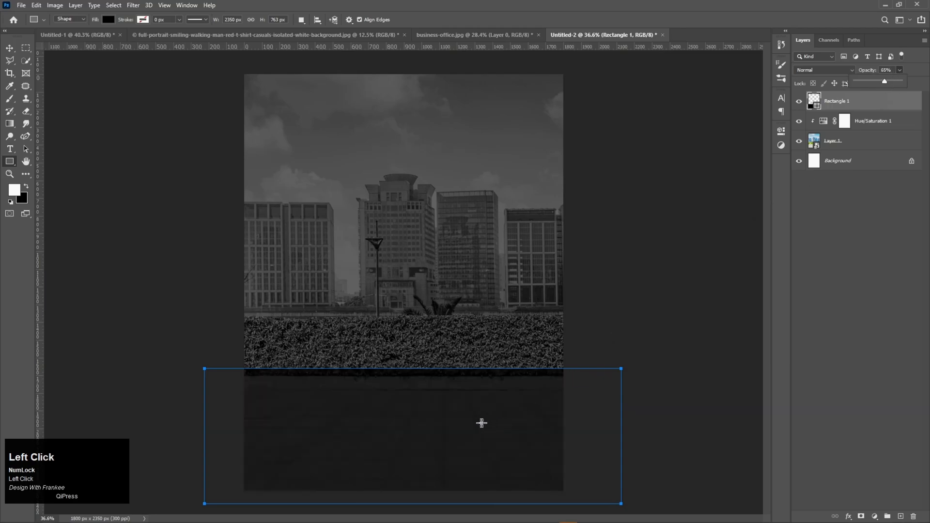
{"action": "key", "text": "v"}
{"action": "left_click_drag", "start_coordinate": [425, 408], "coordinate": [427, 418]}
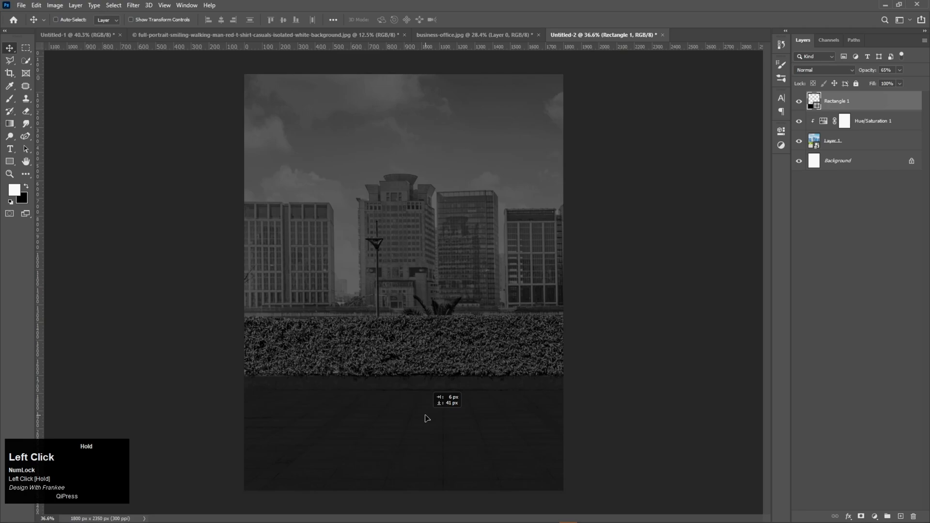
{"action": "left_click_drag", "start_coordinate": [425, 415], "coordinate": [424, 415]}
{"action": "key", "text": "ctrl+0"}
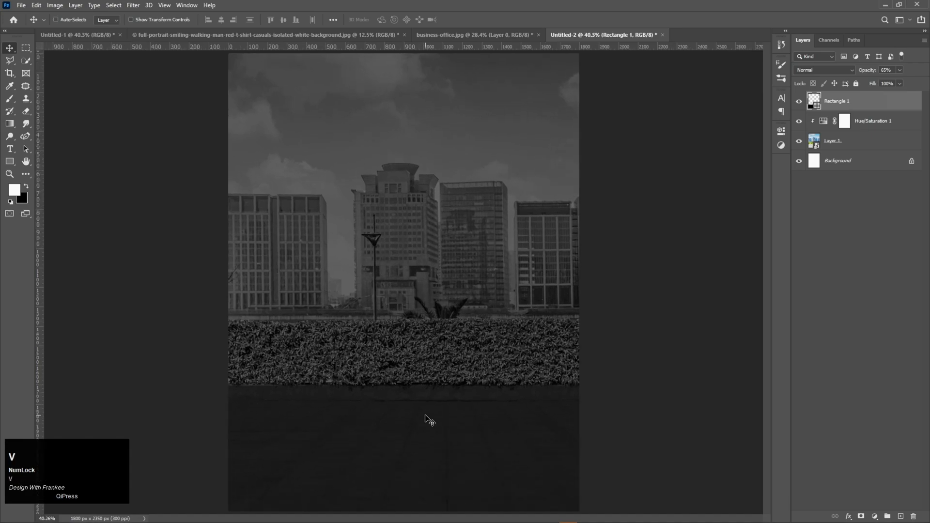
- Restore the rectangle's opacity to 100% and convert its layer to a smart object
{"action": "left_click", "coordinate": [899, 71]}
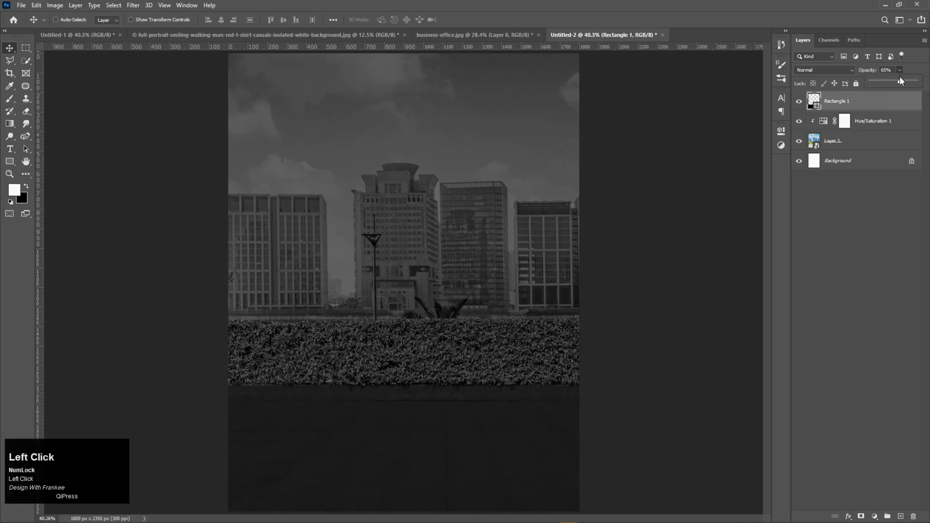
{"action": "left_click_drag", "start_coordinate": [902, 83], "coordinate": [929, 83]}
{"action": "right_click", "coordinate": [886, 104]}
{"action": "left_click", "coordinate": [868, 232]}
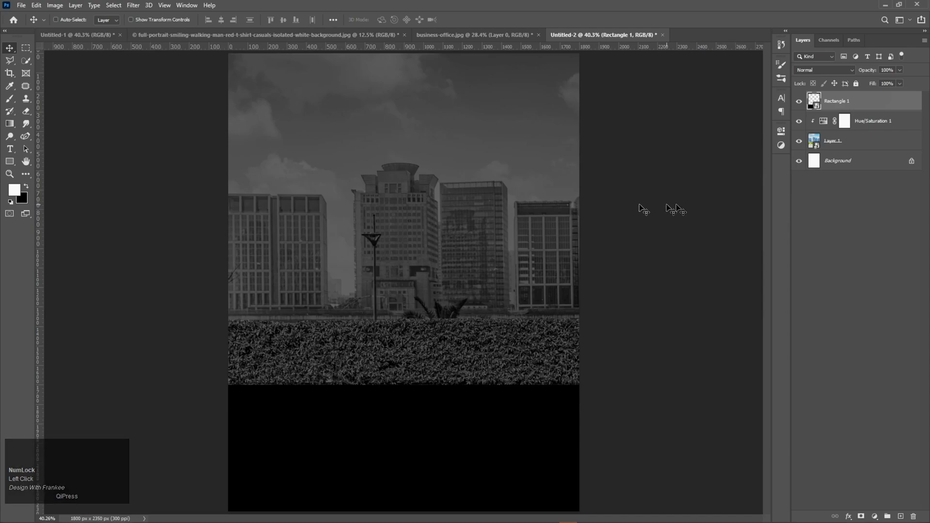
- Apply a Gaussian Blur with a 7-pixel radius to the black rectangle and collapse its smart filter list
{"action": "left_click", "coordinate": [133, 5]}
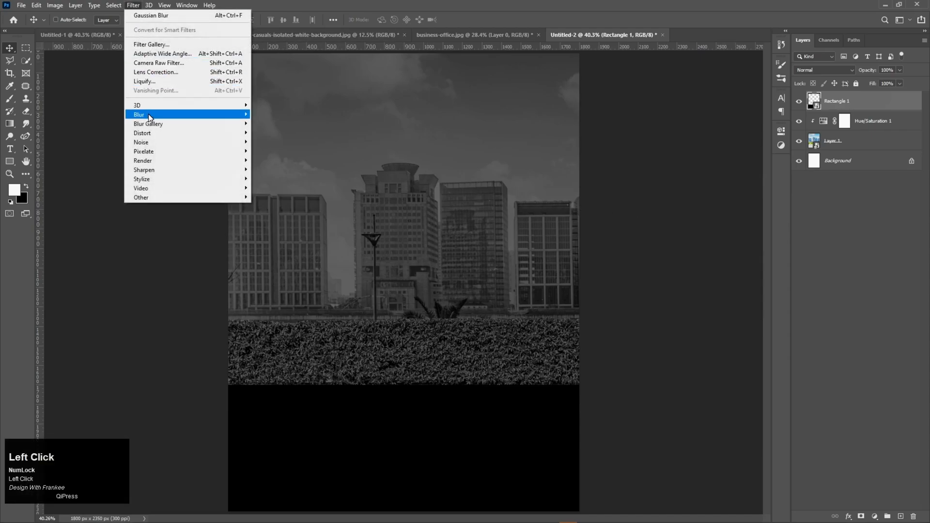
{"action": "mouse_move", "coordinate": [149, 115]}
{"action": "left_click", "coordinate": [277, 150]}
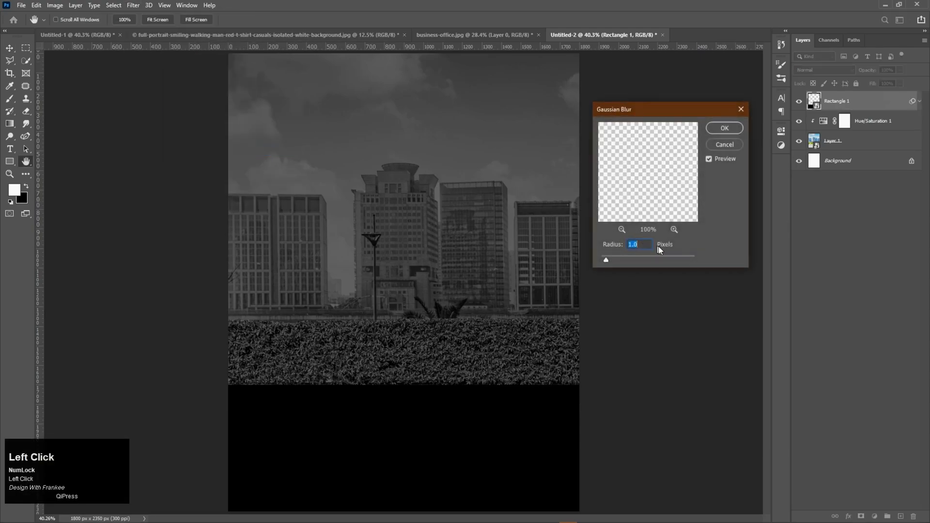
{"action": "type", "text": "7"}
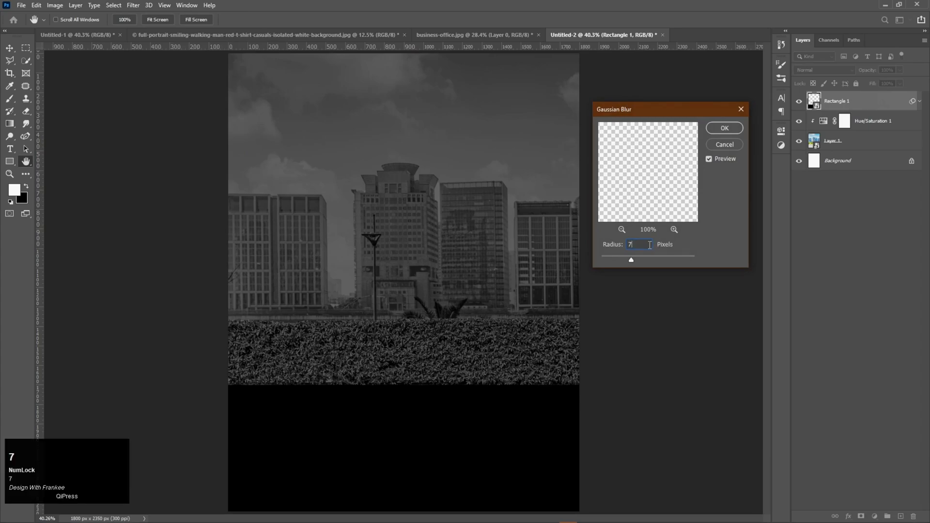
{"action": "left_click", "coordinate": [725, 129]}
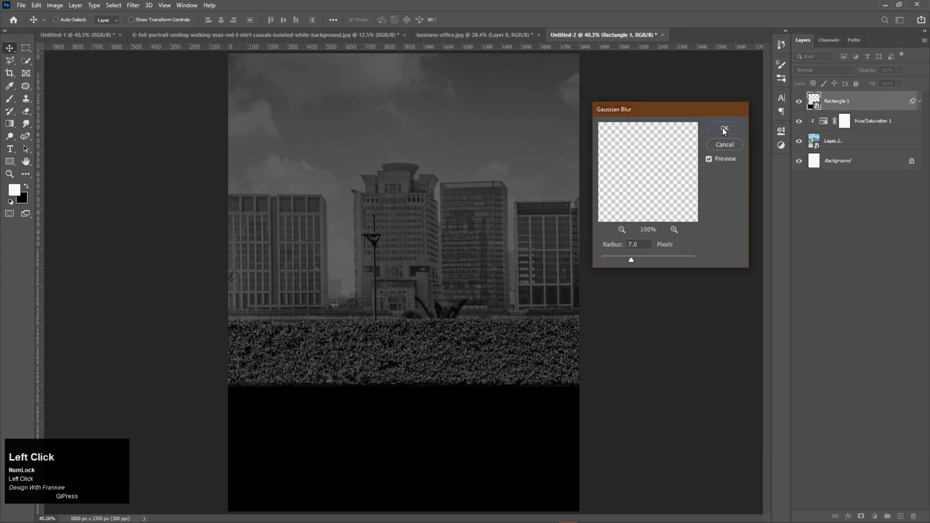
{"action": "left_click", "coordinate": [919, 101]}
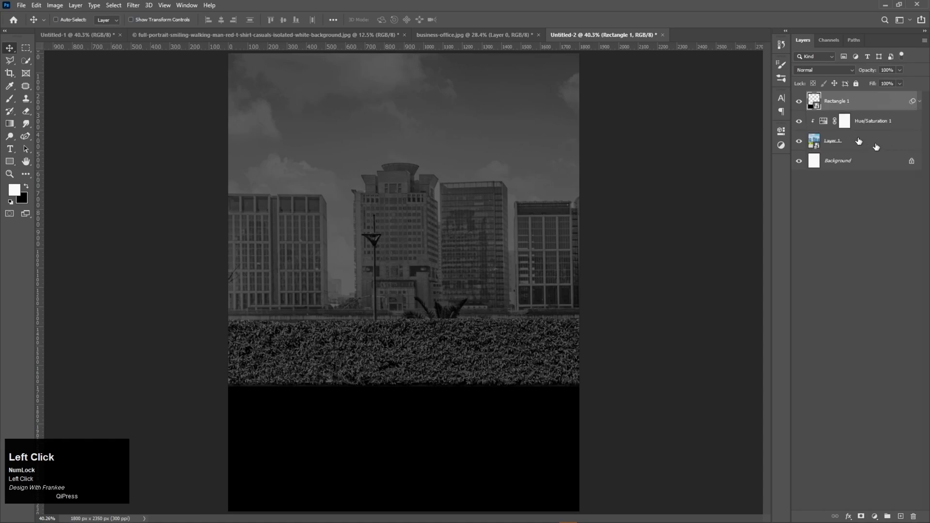
- Hide the black rectangle and apply a Gaussian Blur with a 4-pixel radius to the city photo layer
{"action": "left_click", "coordinate": [799, 101]}
{"action": "left_click", "coordinate": [847, 146]}
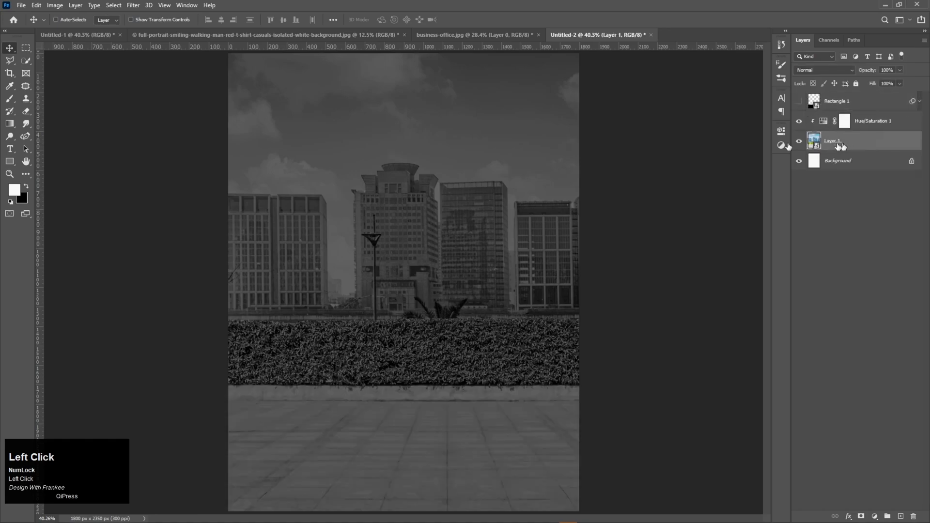
{"action": "left_click", "coordinate": [134, 6]}
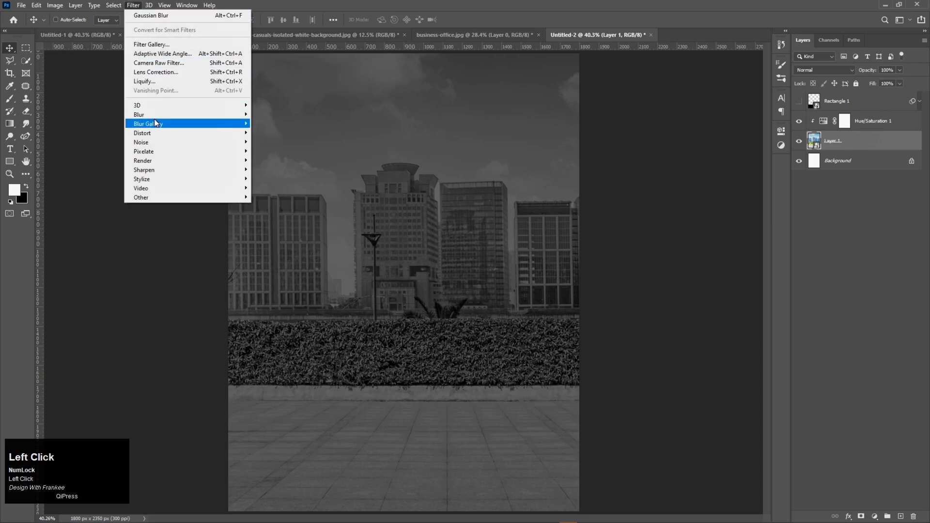
{"action": "mouse_move", "coordinate": [155, 114]}
{"action": "left_click", "coordinate": [277, 151]}
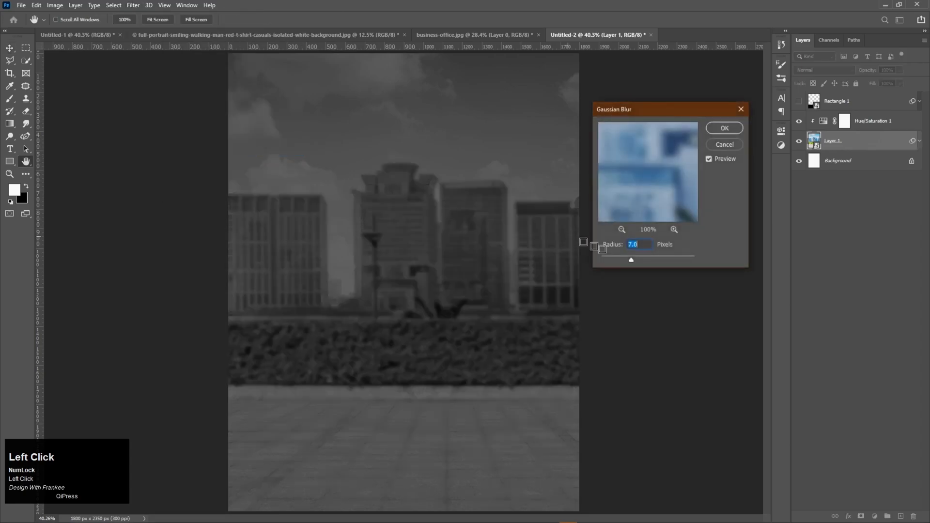
{"action": "left_click_drag", "start_coordinate": [632, 262], "coordinate": [623, 263]}
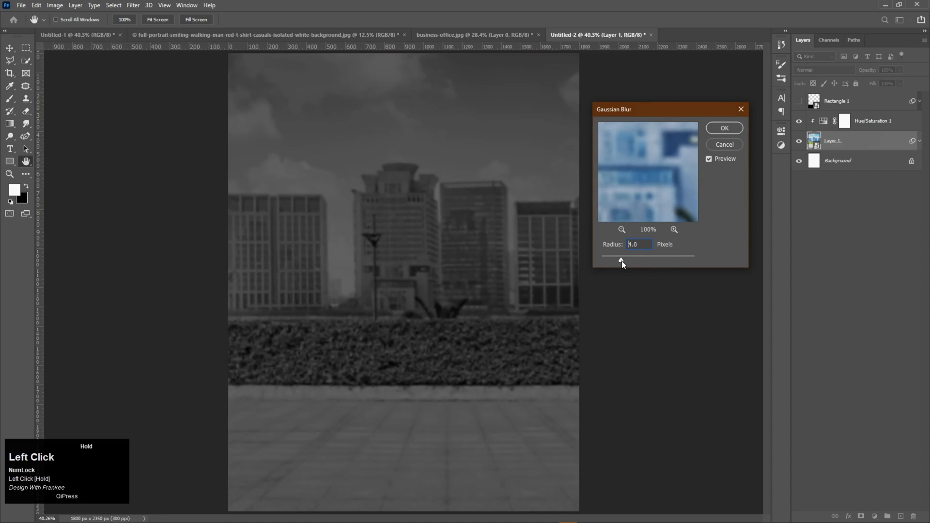
{"action": "left_click", "coordinate": [715, 129]}
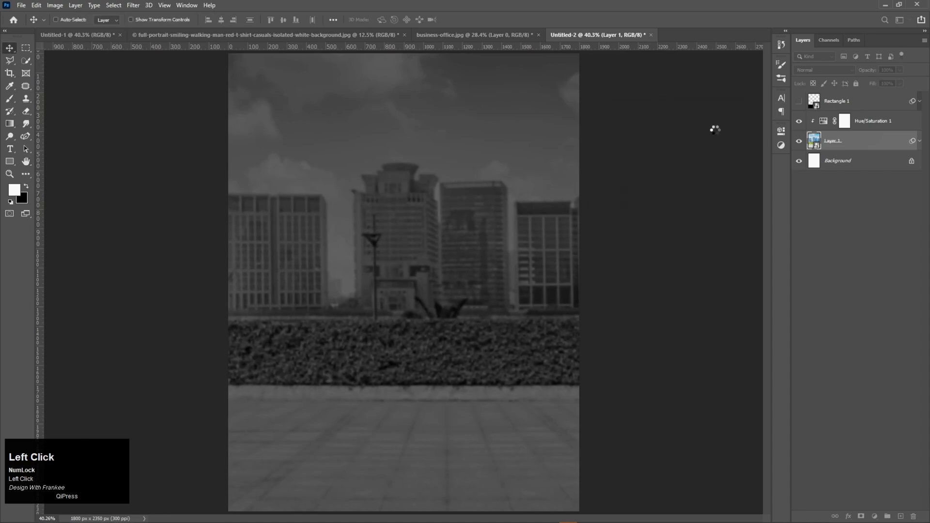
- Collapse the city photo's smart filter list, and select the black rectangle layer and make it visible again
{"action": "left_click", "coordinate": [920, 145]}
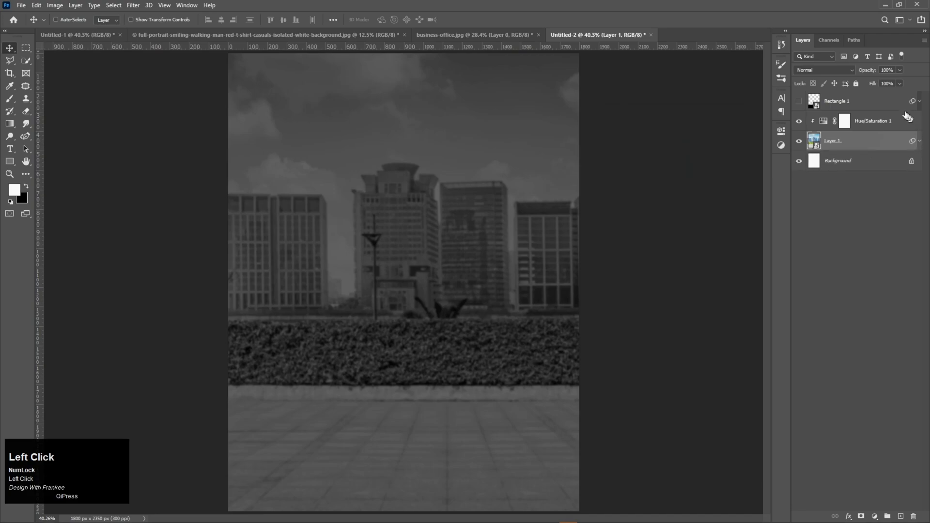
{"action": "left_click", "coordinate": [896, 107]}
{"action": "left_click", "coordinate": [799, 102]}
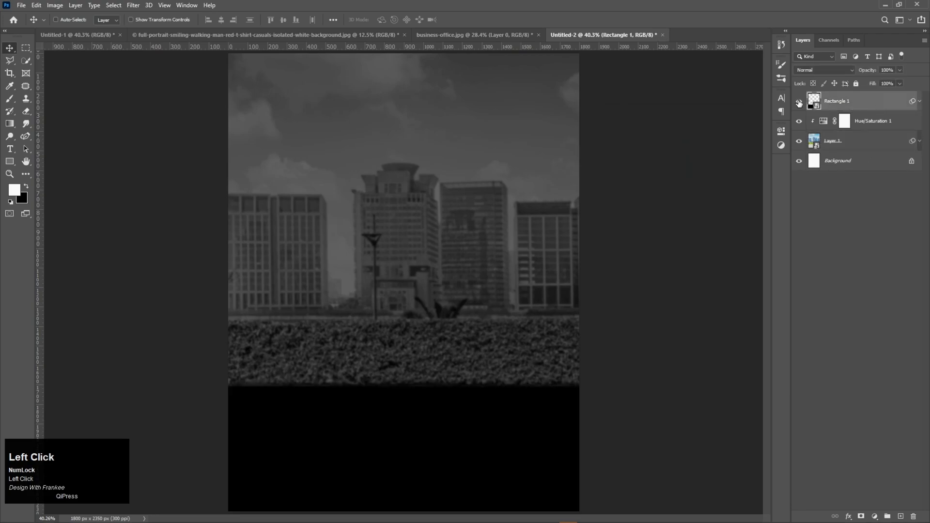
- Add the white horizontal text "1" in Blanka Regular, 44 pt, over the central building above the hedge
{"action": "right_click", "coordinate": [10, 150]}
{"action": "left_click", "coordinate": [53, 150]}
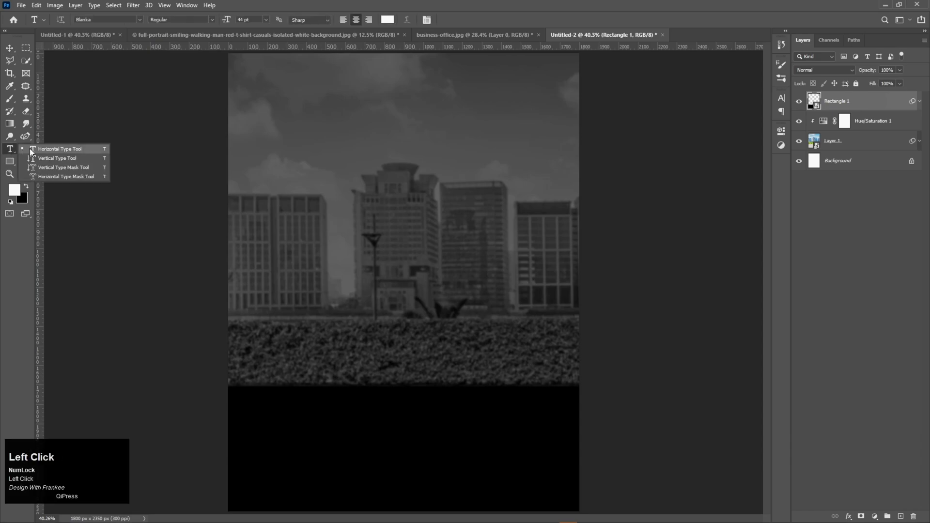
{"action": "left_click", "coordinate": [415, 308]}
{"action": "type", "text": "1"}
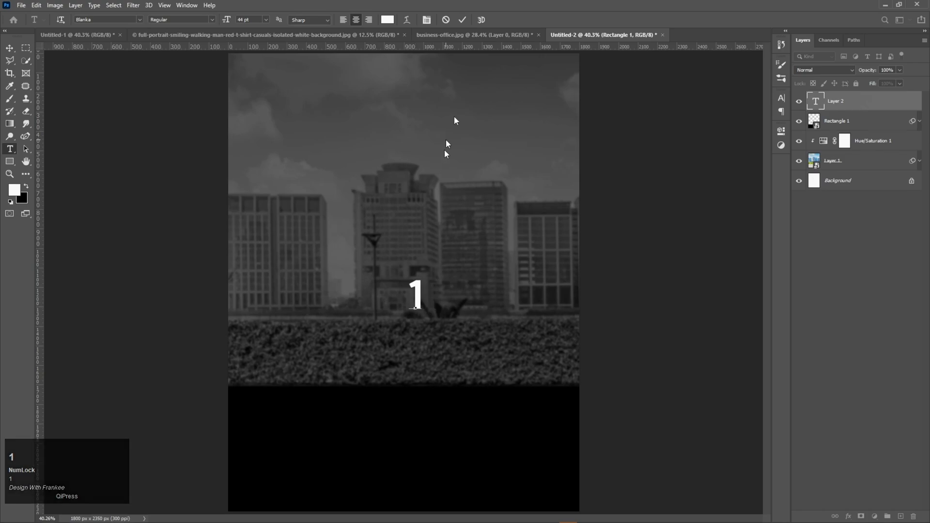
{"action": "left_click", "coordinate": [464, 19]}
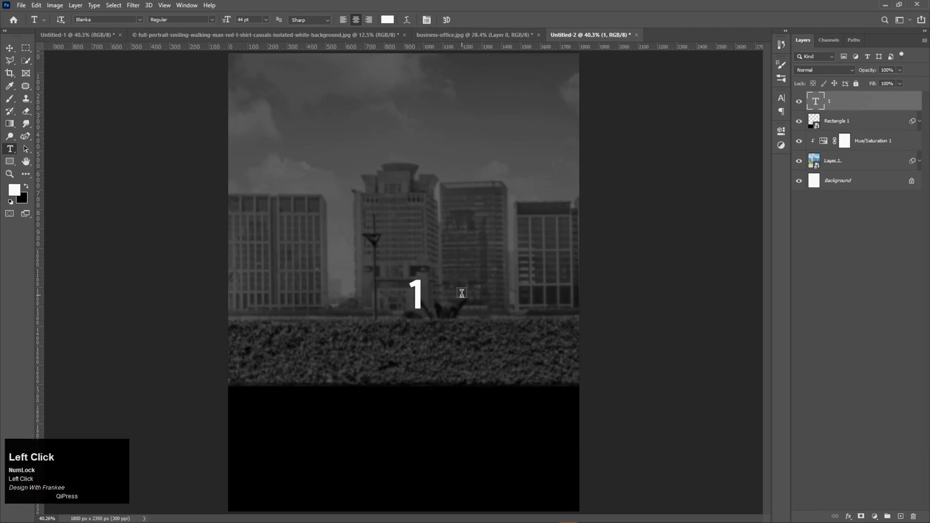
- Scale up and reposition the "1" so it stands near the canvas centre, reaching from the upper sky to the hedge's base
{"action": "key", "text": "ctrl+t"}
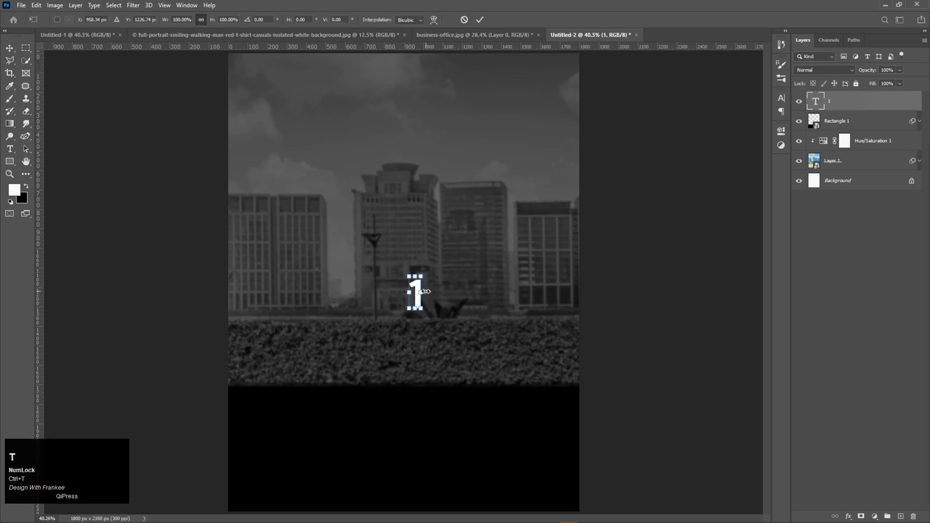
{"action": "left_click_drag", "start_coordinate": [424, 291], "coordinate": [466, 295]}
{"action": "left_click_drag", "start_coordinate": [431, 341], "coordinate": [404, 302]}
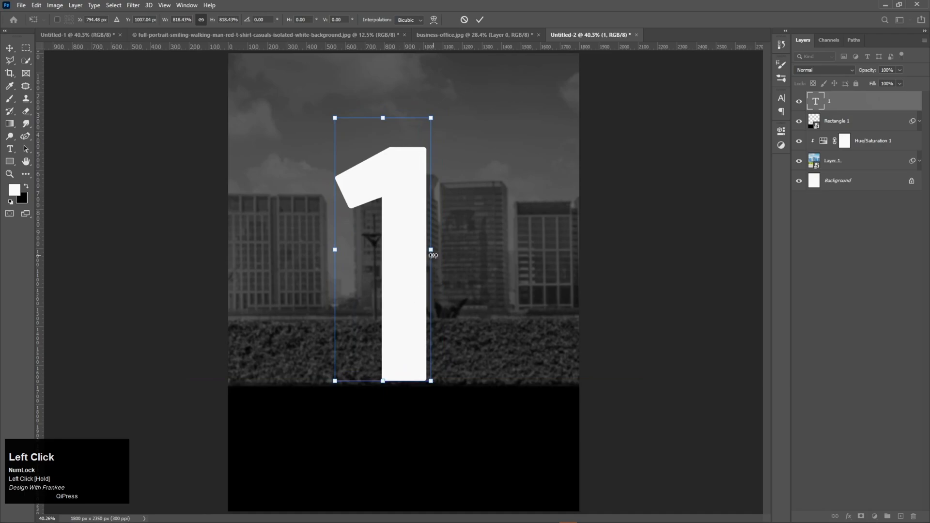
{"action": "left_click_drag", "start_coordinate": [433, 252], "coordinate": [421, 233]}
{"action": "double_click", "coordinate": [423, 234]}
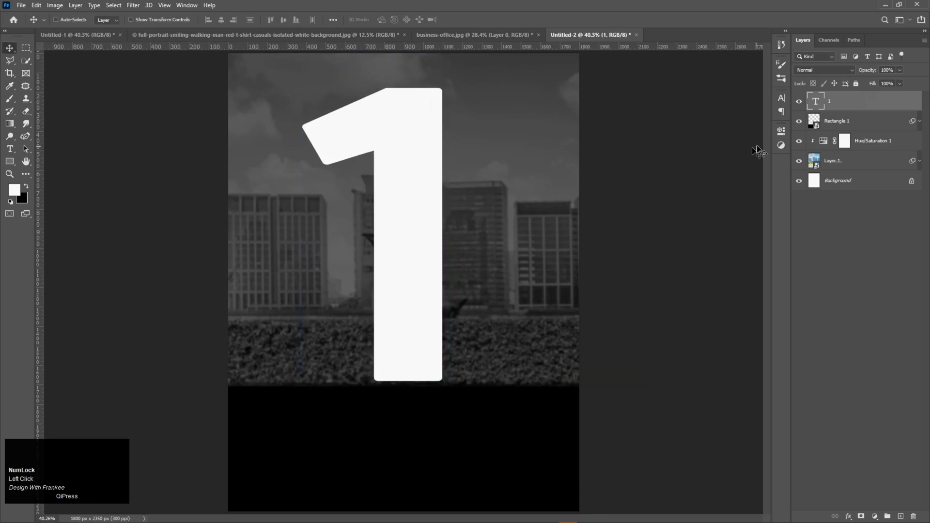
- Add an Outer Glow to the "1" text layer with Screen blend mode and white (ffffff) as the glow color
{"action": "right_click", "coordinate": [855, 104]}
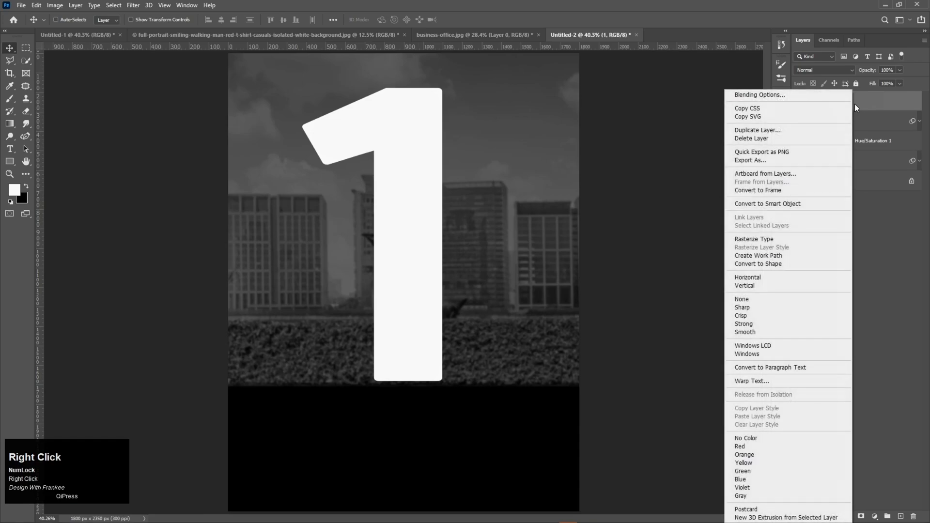
{"action": "left_click", "coordinate": [823, 98]}
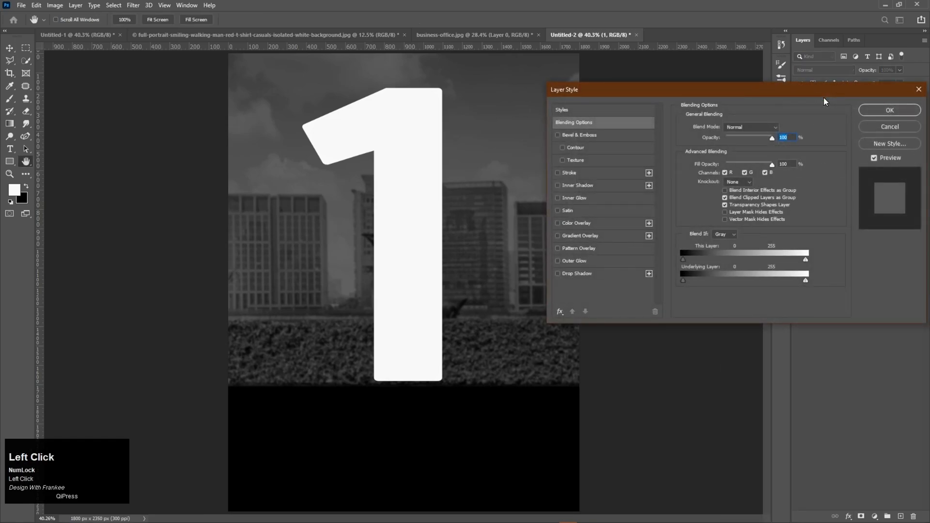
{"action": "left_click", "coordinate": [575, 261]}
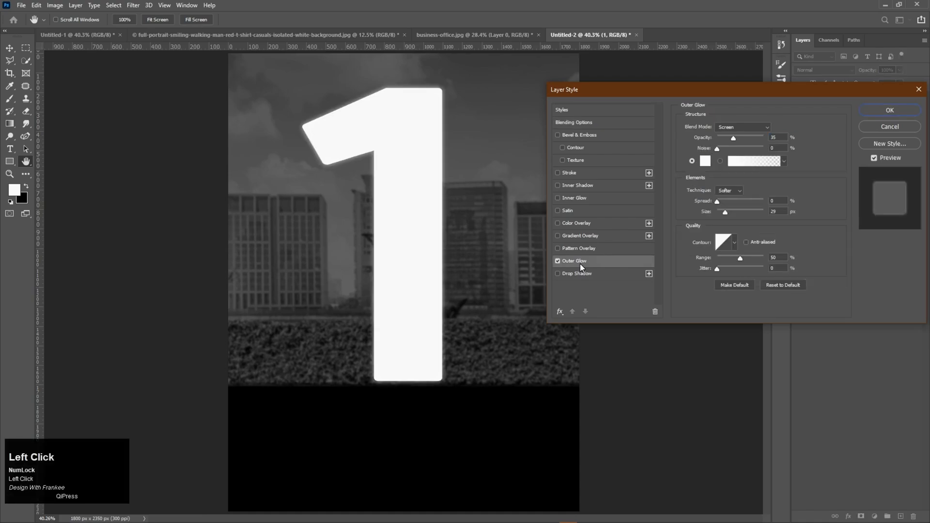
{"action": "left_click", "coordinate": [733, 128]}
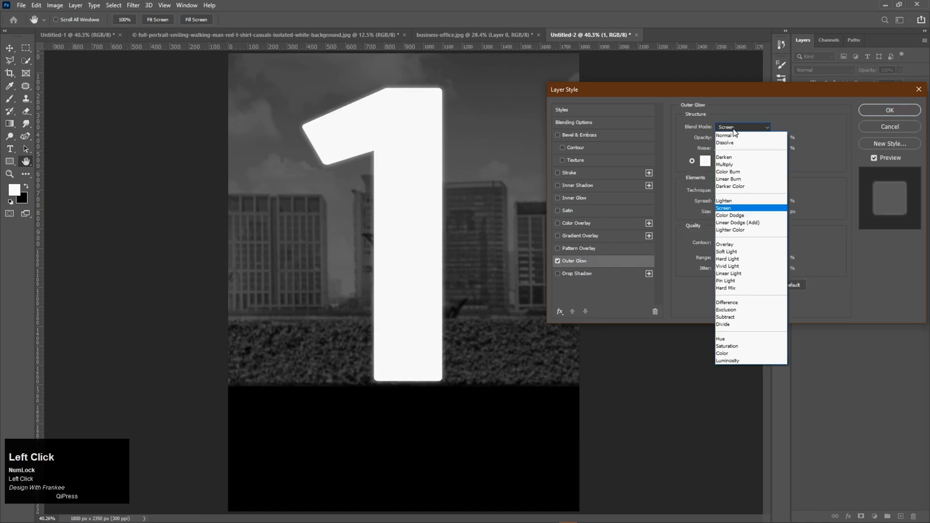
{"action": "left_click", "coordinate": [738, 208]}
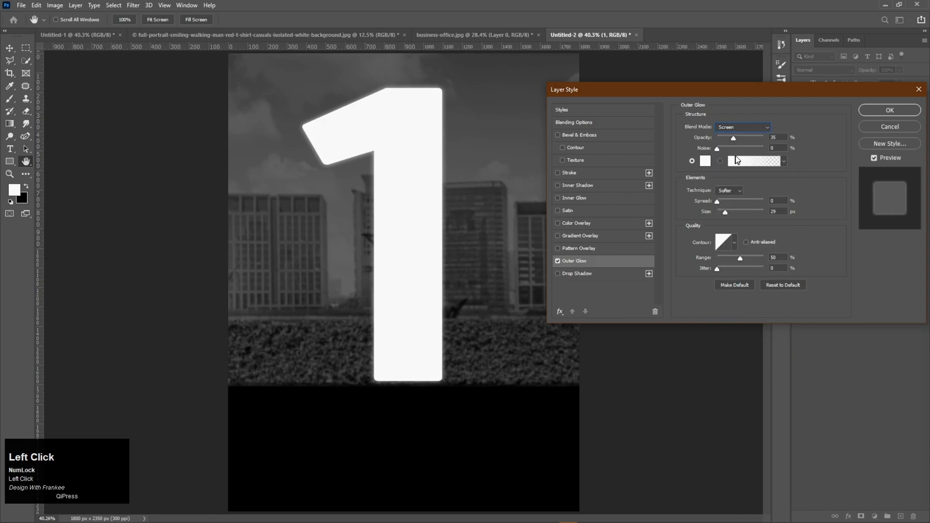
{"action": "left_click", "coordinate": [705, 162]}
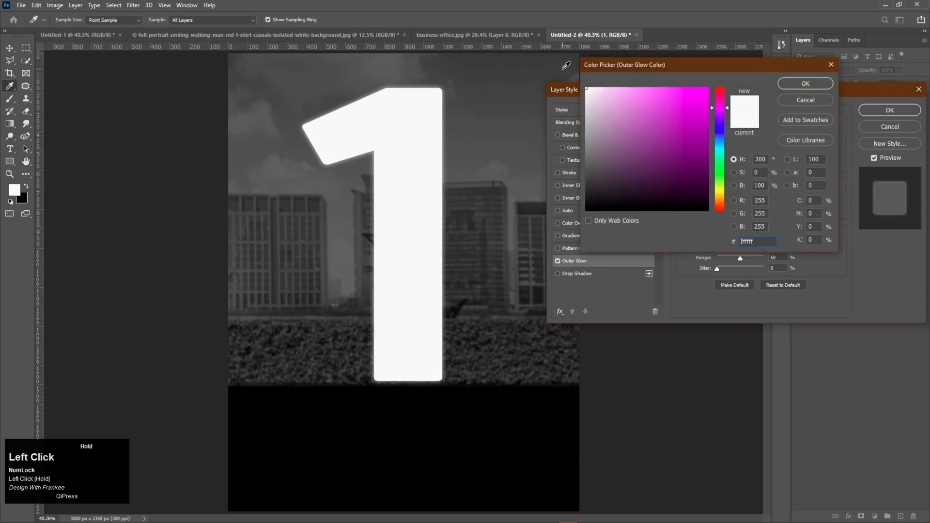
{"action": "left_click", "coordinate": [790, 84]}
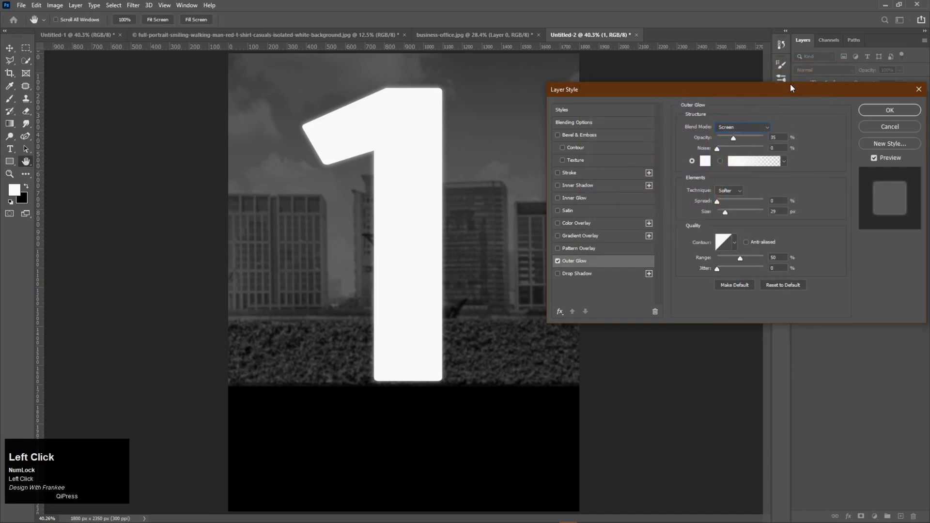
- Set the Outer Glow's opacity to 40%, its size to 81 px and its spread to 7%
{"action": "left_click_drag", "start_coordinate": [733, 138], "coordinate": [737, 139]}
{"action": "left_click_drag", "start_coordinate": [726, 212], "coordinate": [728, 211]}
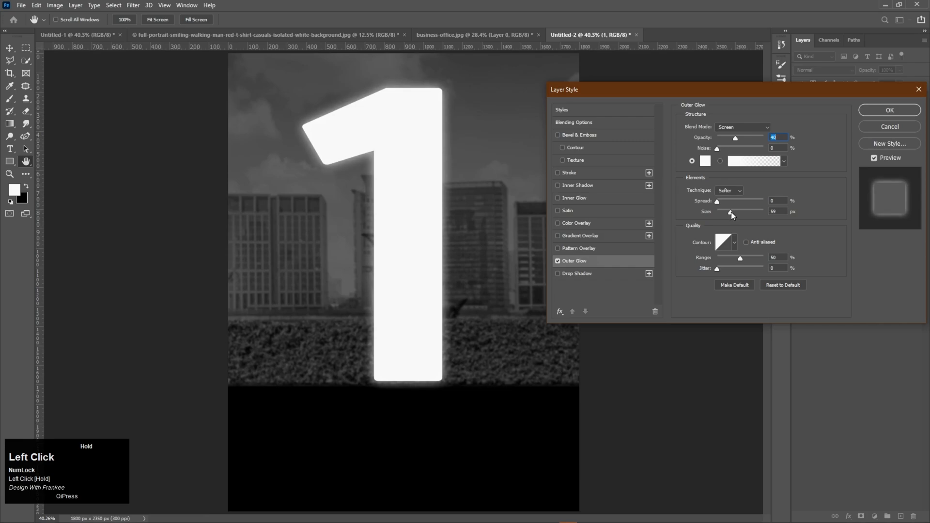
{"action": "left_click_drag", "start_coordinate": [731, 211], "coordinate": [731, 213]}
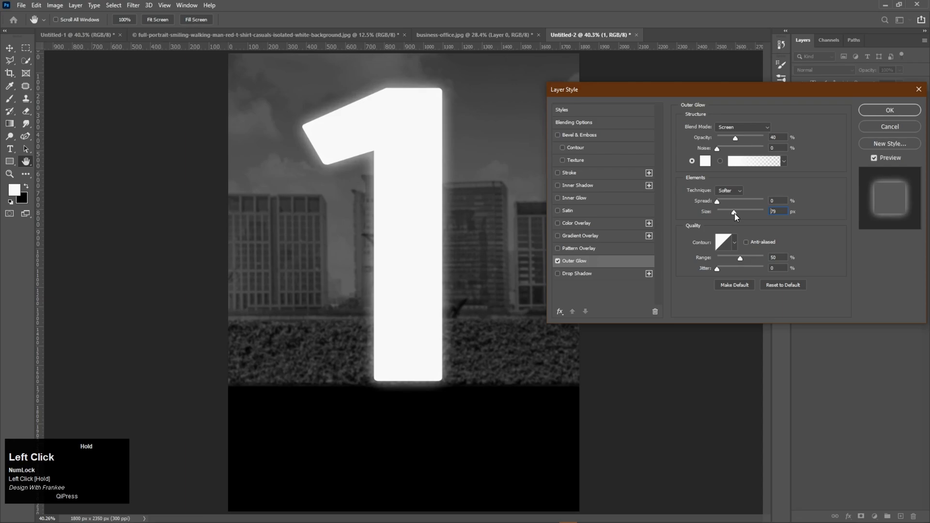
{"action": "left_click_drag", "start_coordinate": [736, 213], "coordinate": [721, 202]}
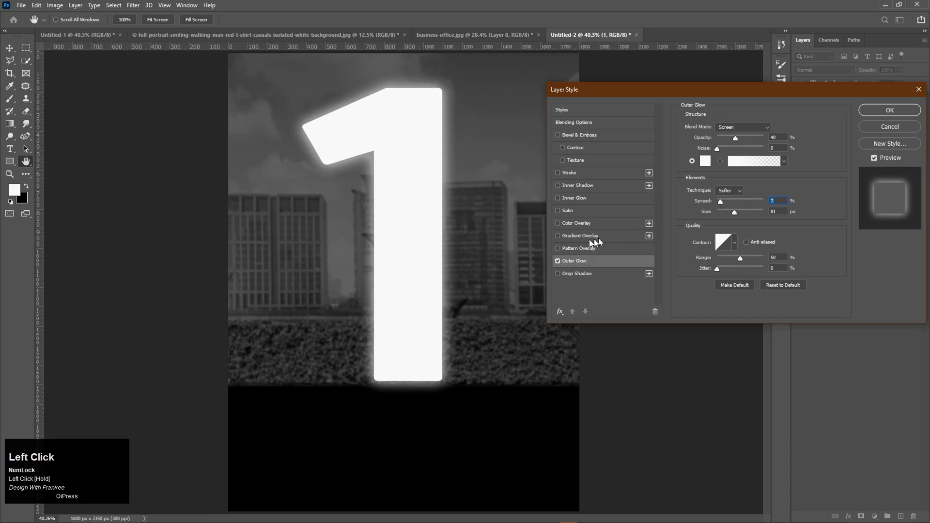
- Add an Inner Glow to the "1" with Screen blend mode, 50% opacity and a size of 250 px
{"action": "left_click", "coordinate": [570, 199]}
{"action": "left_click", "coordinate": [738, 127]}
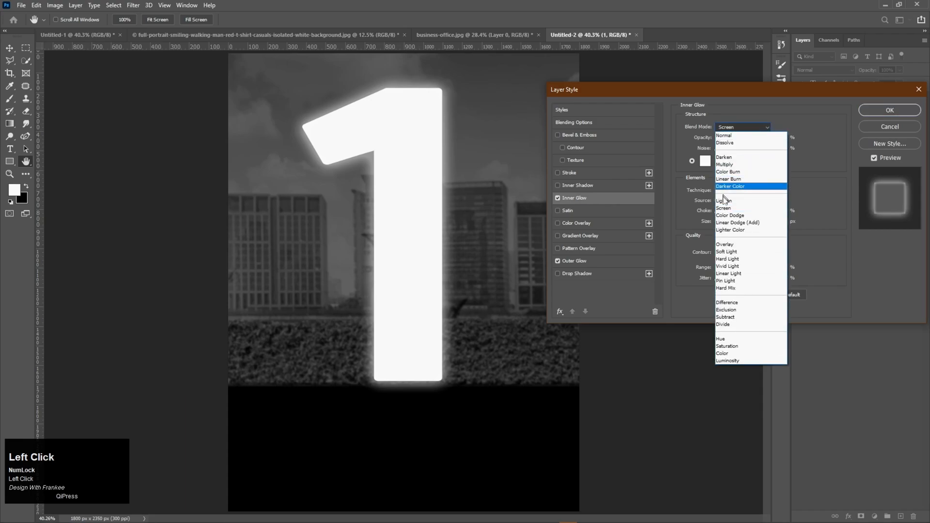
{"action": "left_click", "coordinate": [724, 209]}
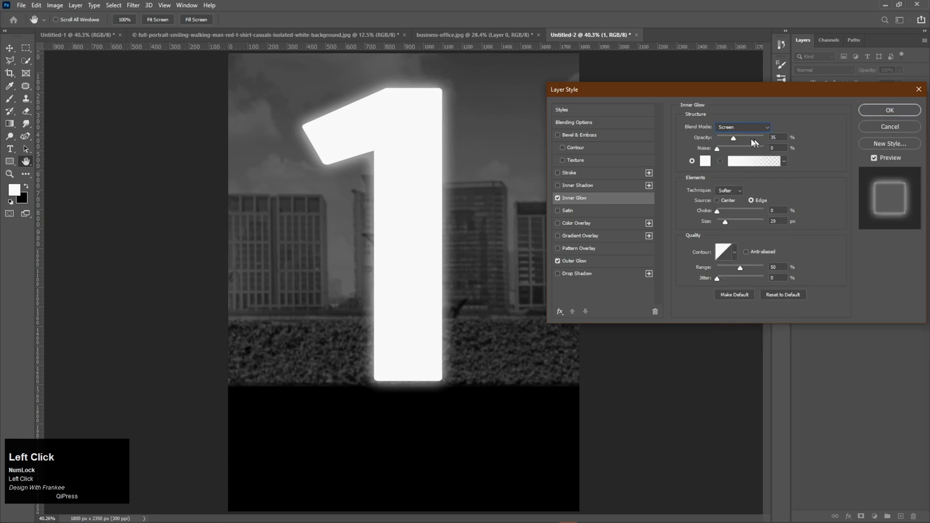
{"action": "left_click_drag", "start_coordinate": [735, 138], "coordinate": [735, 139]}
{"action": "scroll", "coordinate": [780, 140], "scroll_direction": "up", "scroll_amount": 2}
{"action": "scroll", "coordinate": [779, 140], "scroll_direction": "up", "scroll_amount": 1}
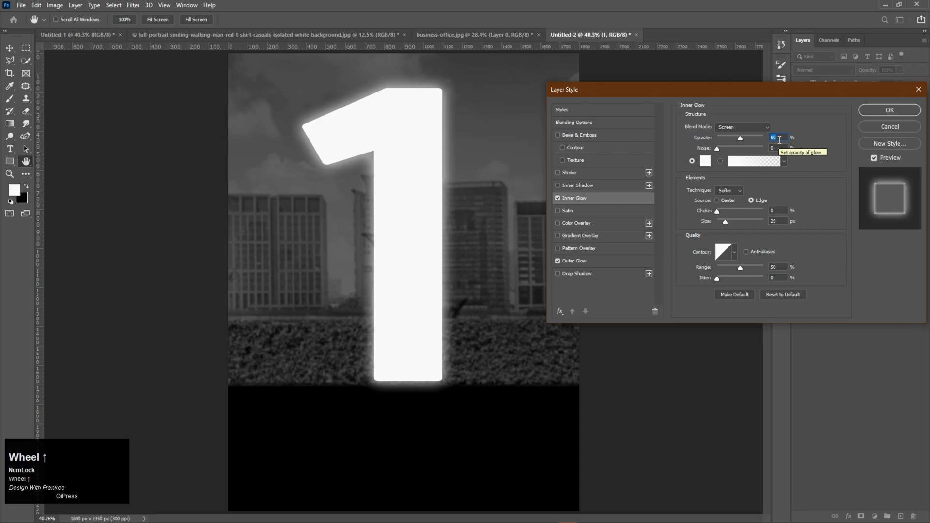
{"action": "left_click_drag", "start_coordinate": [726, 222], "coordinate": [817, 223]}
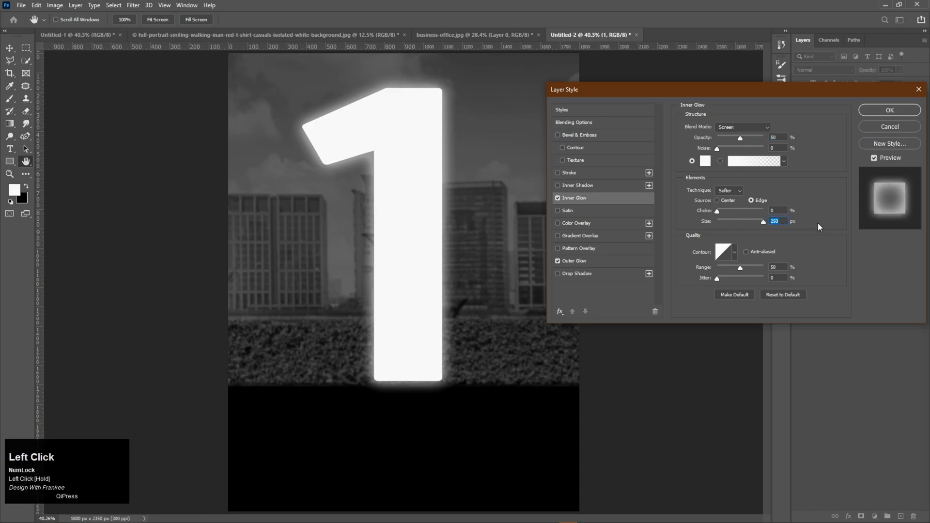
- Add Bevel & Emboss to the "1" using the Inner Bevel style, Smooth technique and a depth of 303%
{"action": "left_click", "coordinate": [579, 136]}
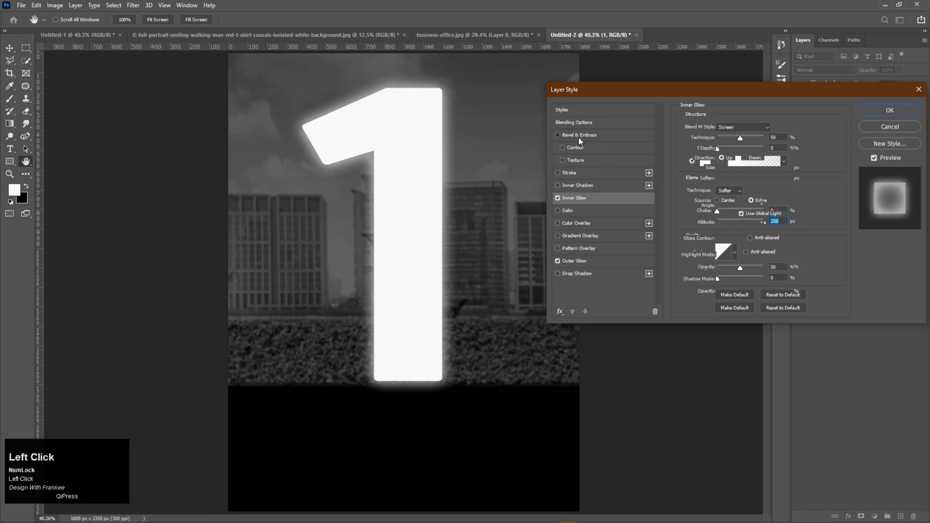
{"action": "left_click", "coordinate": [742, 127]}
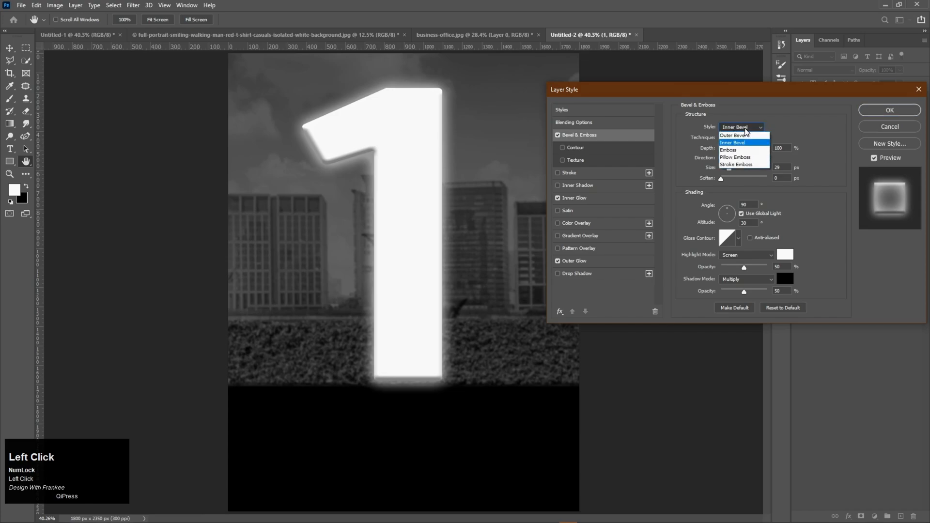
{"action": "left_click", "coordinate": [743, 143]}
{"action": "left_click", "coordinate": [741, 139]}
{"action": "left_click", "coordinate": [741, 145]}
{"action": "key", "text": "Tab"}
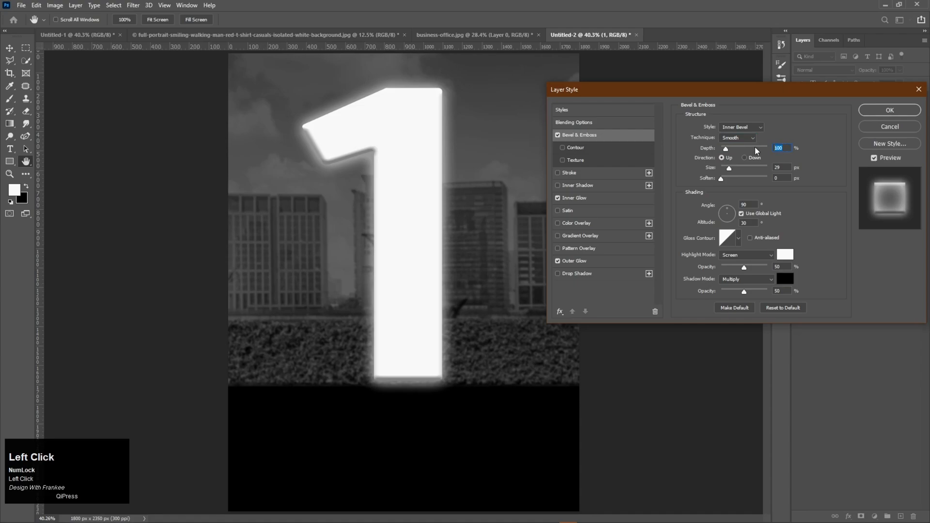
{"action": "type", "text": "303"}
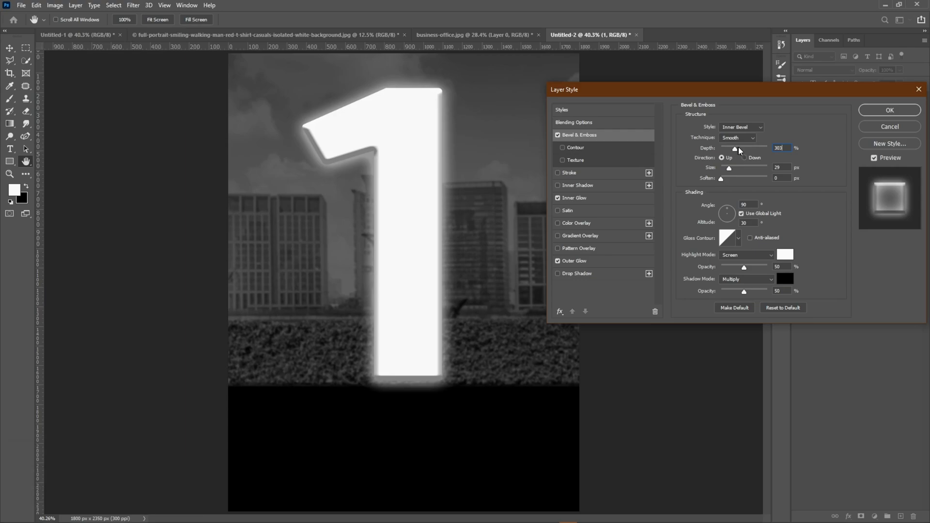
- Set both the size and the soften value of the bevel to 3 px
{"action": "left_click", "coordinate": [782, 167]}
{"action": "left_click_drag", "start_coordinate": [782, 167], "coordinate": [771, 168]}
{"action": "type", "text": "3"}
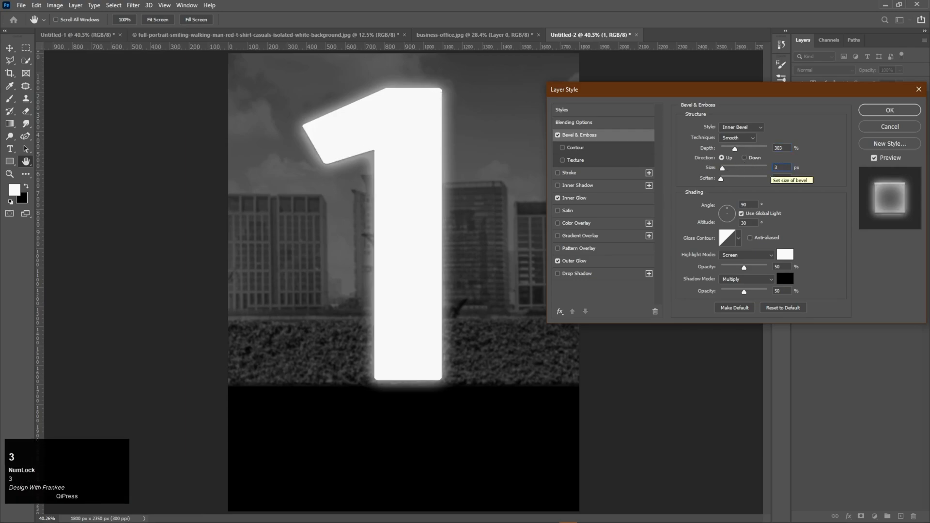
{"action": "left_click", "coordinate": [778, 178]}
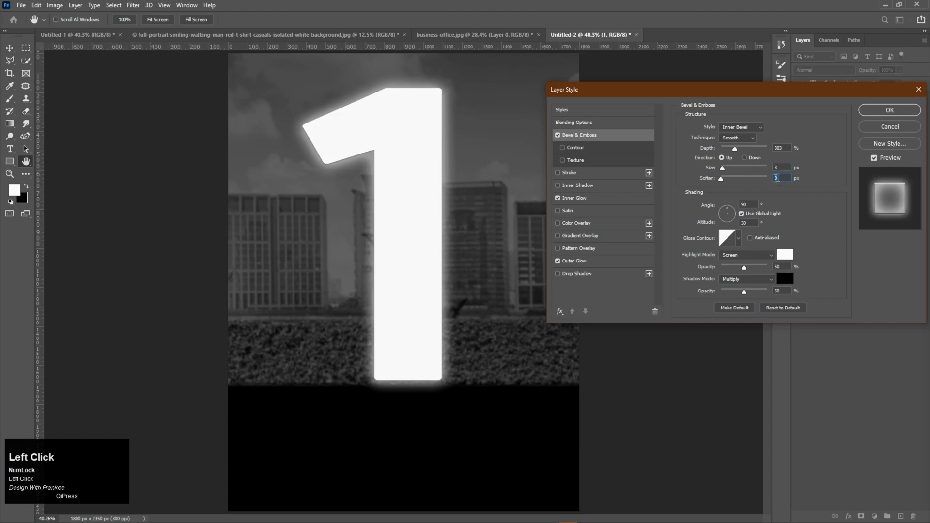
{"action": "type", "text": "3"}
- Enter a bevel shading angle of 115°, disable Use Global Light and set the altitude to 0°
{"action": "left_click_drag", "start_coordinate": [754, 205], "coordinate": [741, 206]}
{"action": "type", "text": "115"}
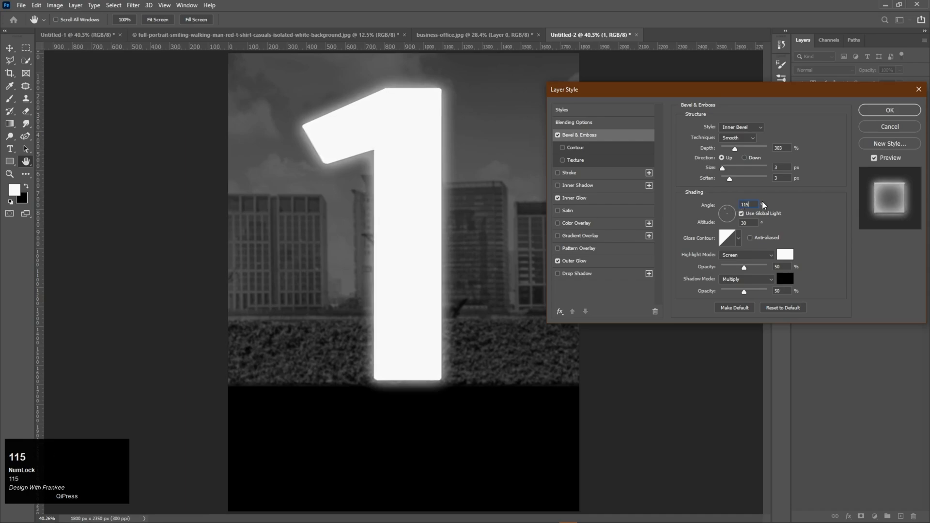
{"action": "left_click", "coordinate": [742, 214]}
{"action": "left_click_drag", "start_coordinate": [747, 223], "coordinate": [736, 223]}
{"action": "type", "text": "0"}
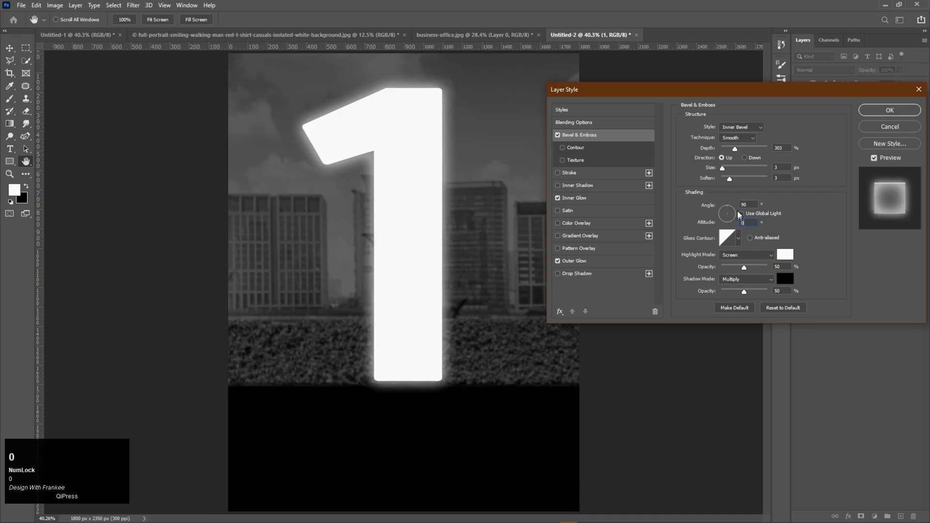
- Set the bevel's shading angle to 115°
{"action": "left_click", "coordinate": [744, 204]}
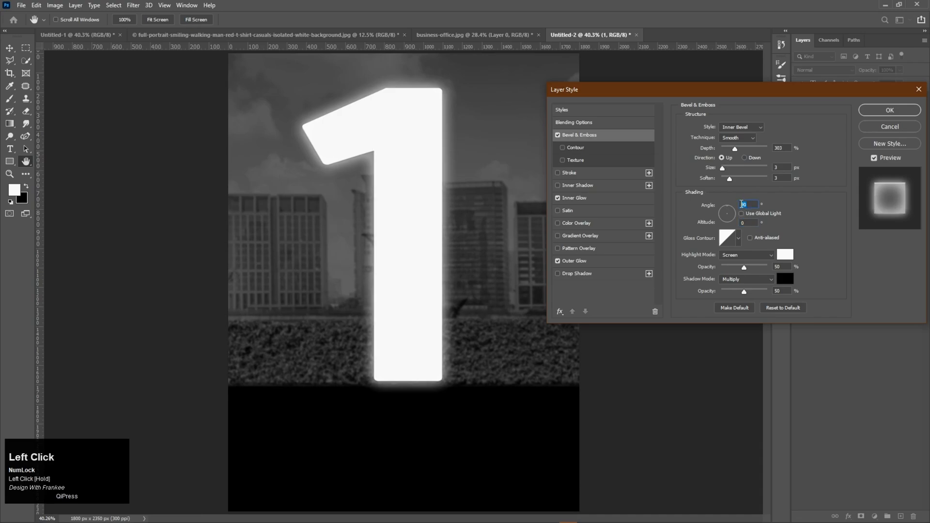
{"action": "type", "text": "115"}
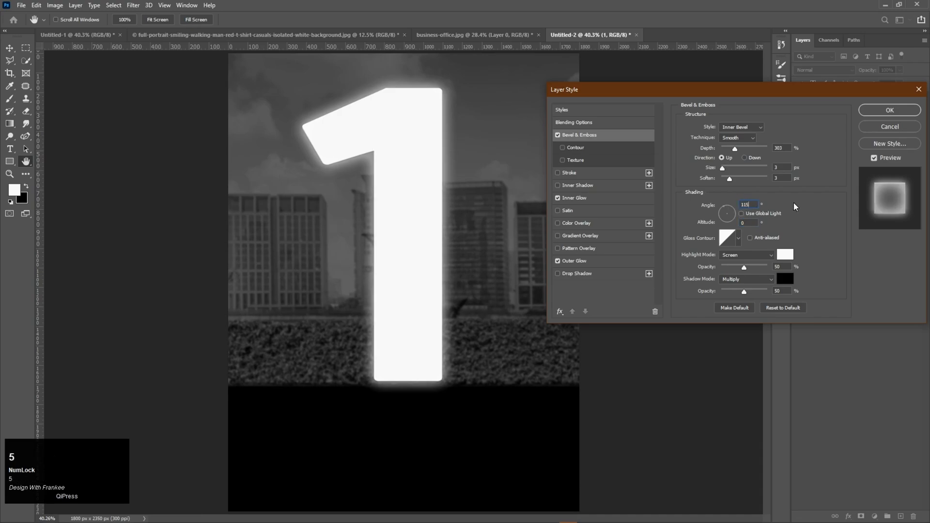
{"action": "left_click", "coordinate": [789, 211]}
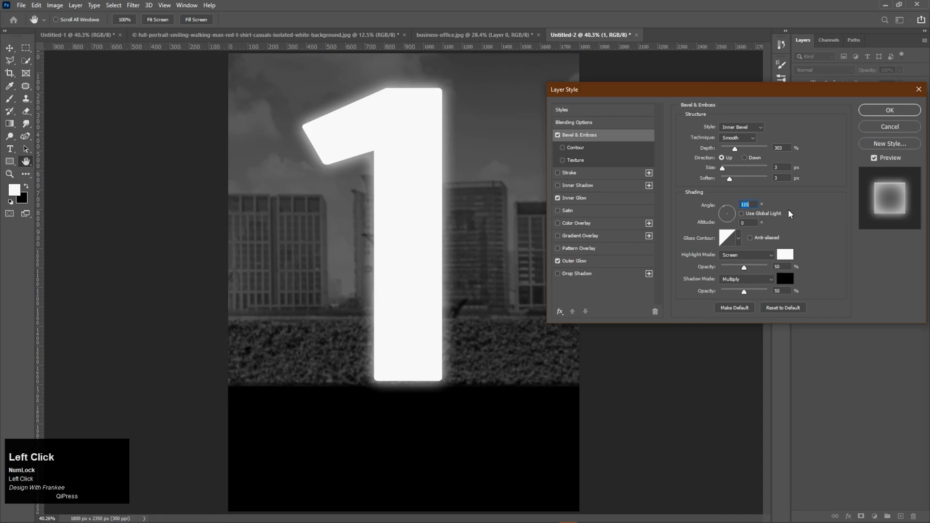
- Set the bevel highlight to Color Dodge at 70% opacity and the shadow opacity to 30%, and apply the layer style
{"action": "left_click", "coordinate": [748, 254]}
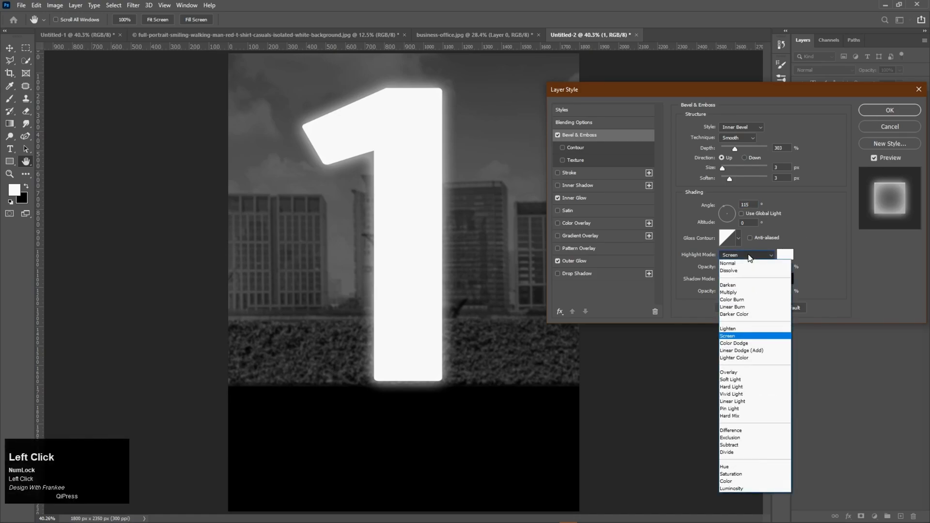
{"action": "left_click", "coordinate": [753, 343]}
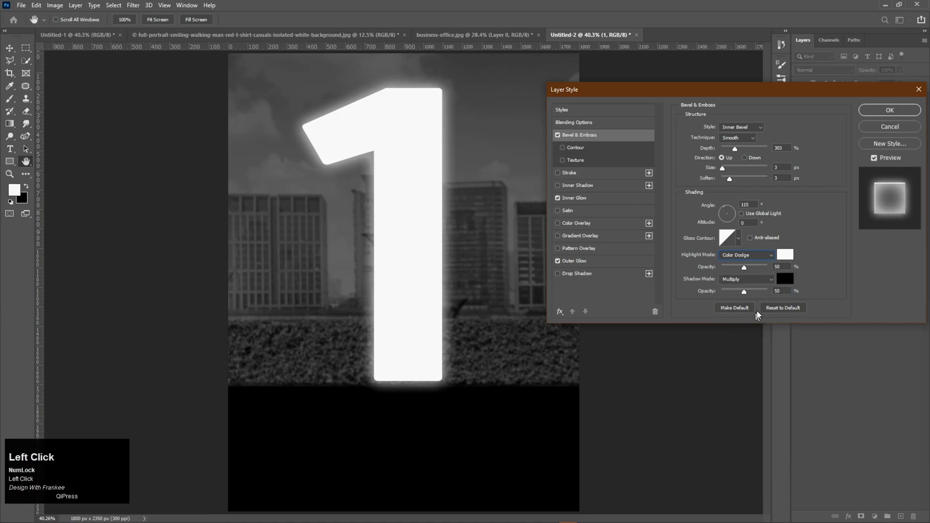
{"action": "left_click_drag", "start_coordinate": [781, 267], "coordinate": [777, 266]}
{"action": "type", "text": "70"}
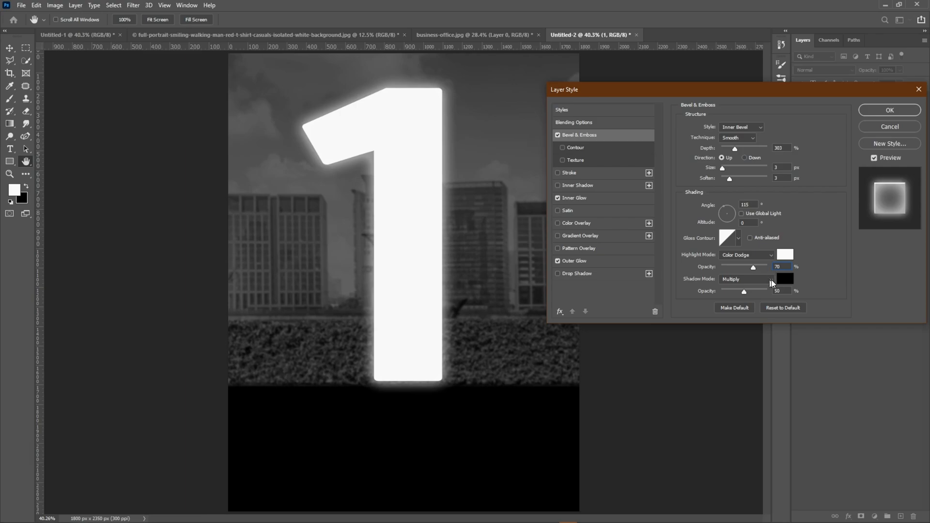
{"action": "left_click", "coordinate": [783, 289]}
{"action": "left_click_drag", "start_coordinate": [770, 291], "coordinate": [767, 292]}
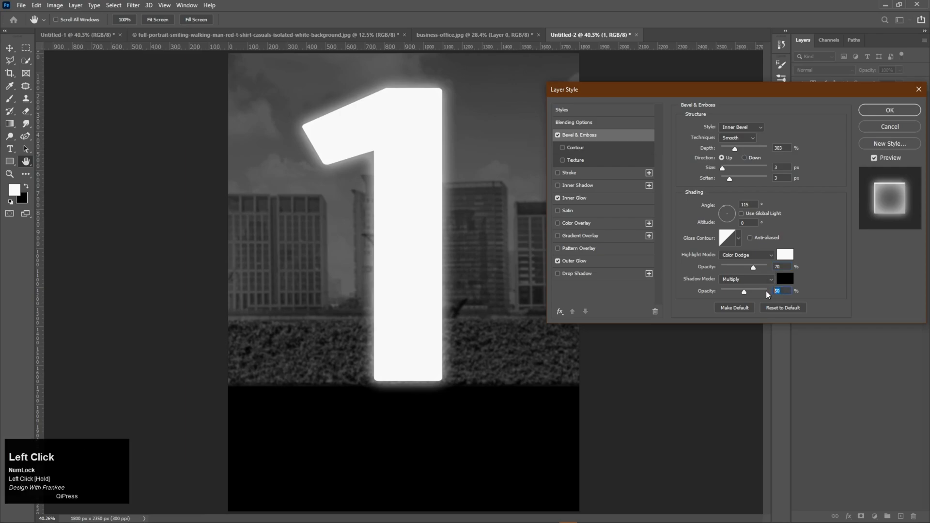
{"action": "type", "text": "30"}
{"action": "left_click", "coordinate": [877, 114]}
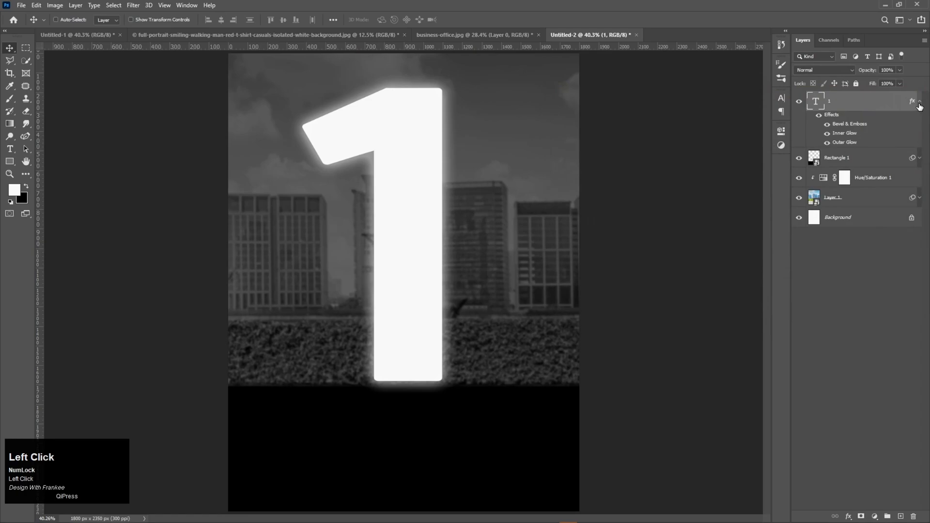
- Duplicate the Layer 1 city photo above the "1" without its Gaussian Blur filter and clip the copy to the "1"
{"action": "left_click", "coordinate": [919, 107]}
{"action": "left_click", "coordinate": [856, 163]}
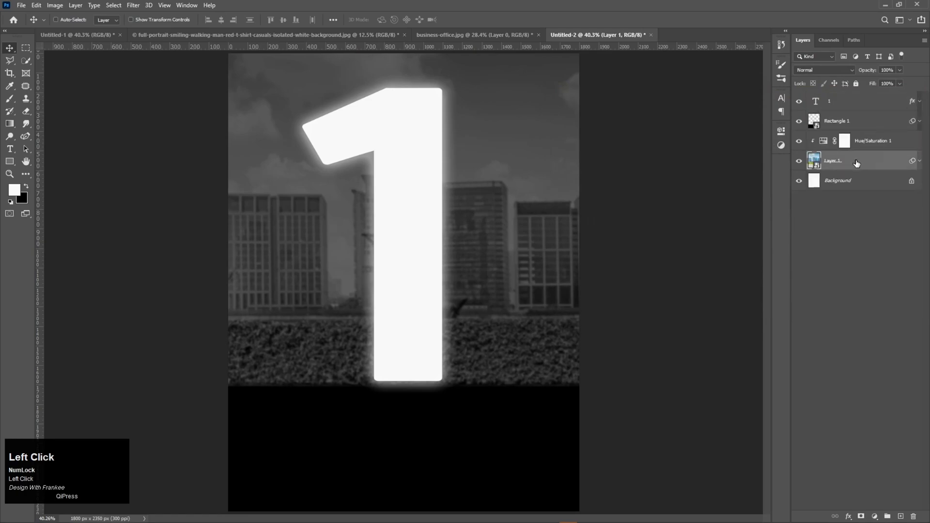
{"action": "key", "text": "ctrl+j"}
{"action": "left_click_drag", "start_coordinate": [850, 165], "coordinate": [914, 516]}
{"action": "left_click", "coordinate": [919, 101]}
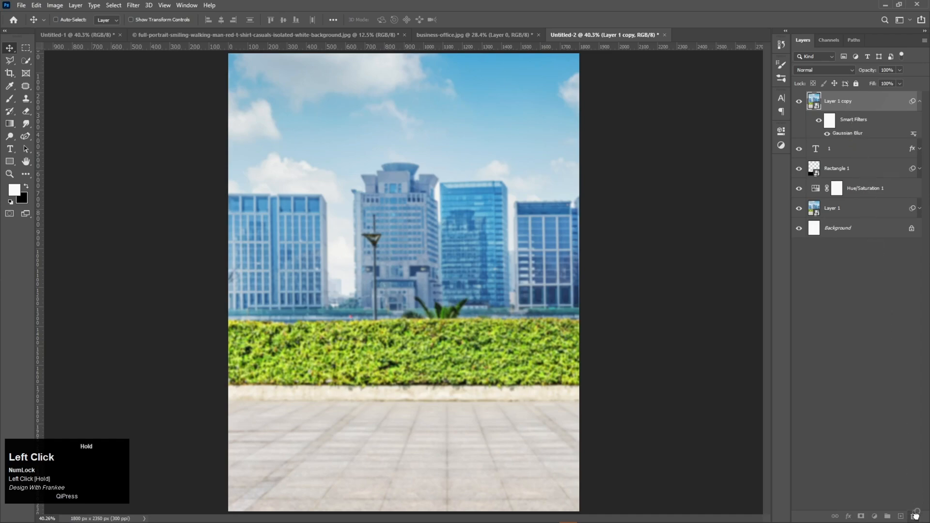
{"action": "right_click", "coordinate": [854, 104]}
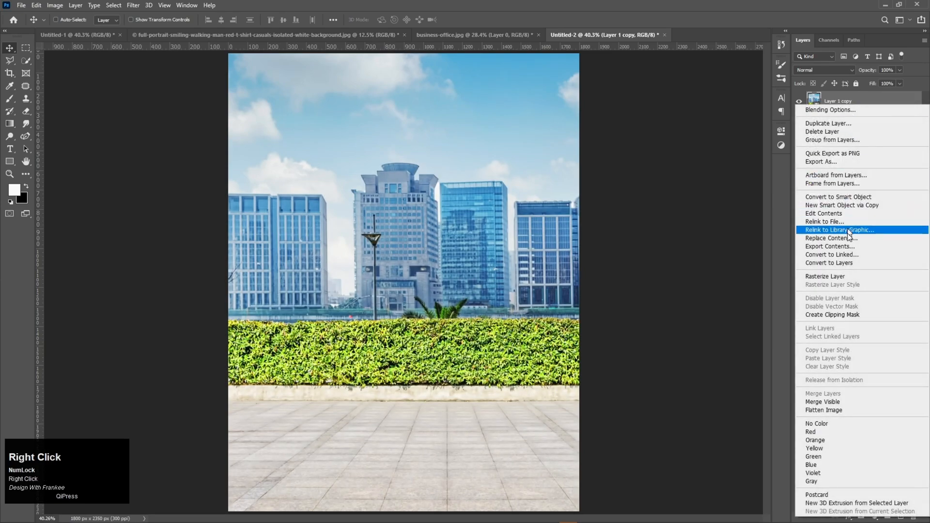
{"action": "left_click", "coordinate": [844, 315]}
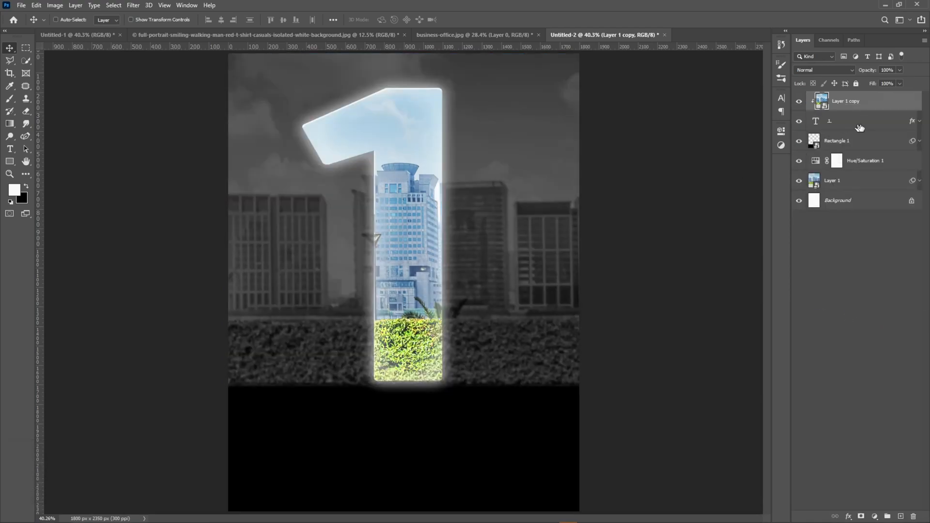
- Add a new layer above Rectangle 1 and draw a Polygonal Lasso selection widening from the base of the "1" past the lower canvas edge
{"action": "left_click", "coordinate": [863, 142]}
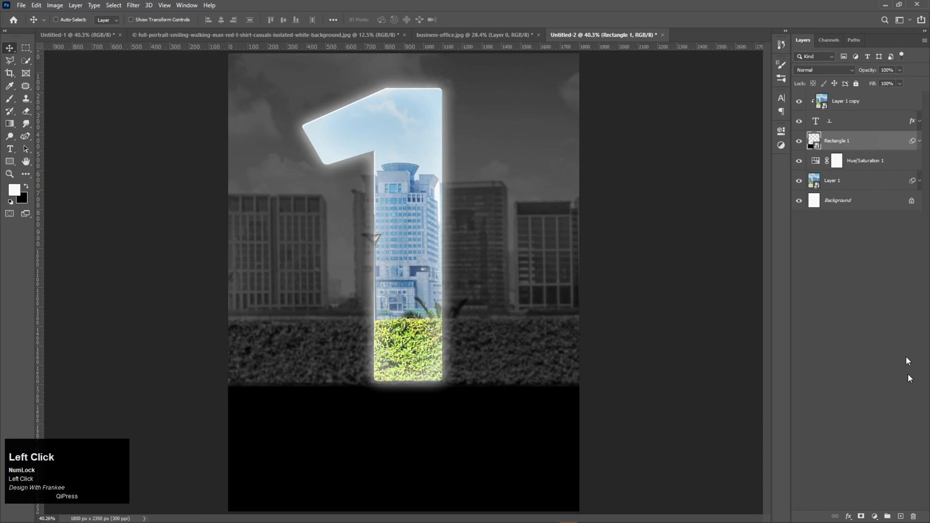
{"action": "left_click", "coordinate": [901, 516]}
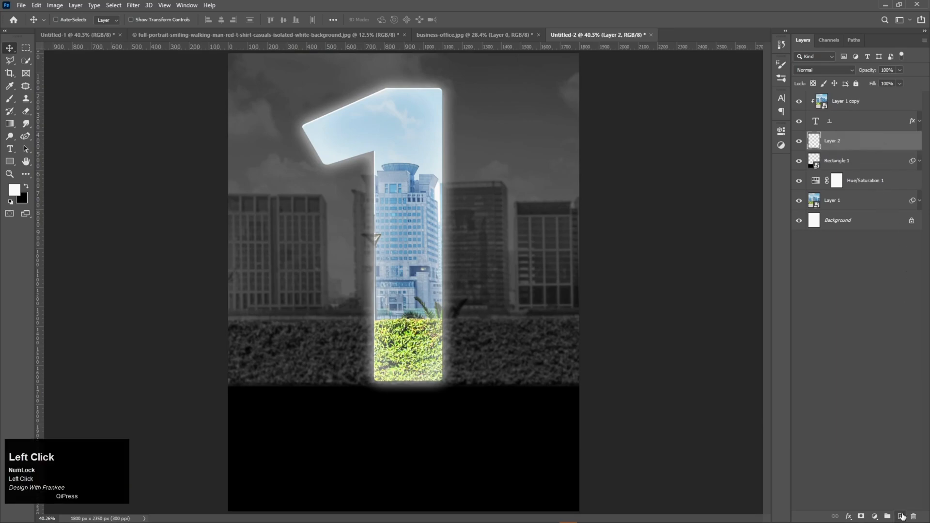
{"action": "key", "text": "alt"}
{"action": "scroll", "coordinate": [296, 294], "scroll_direction": "down", "scroll_amount": 2}
{"action": "right_click", "coordinate": [15, 62]}
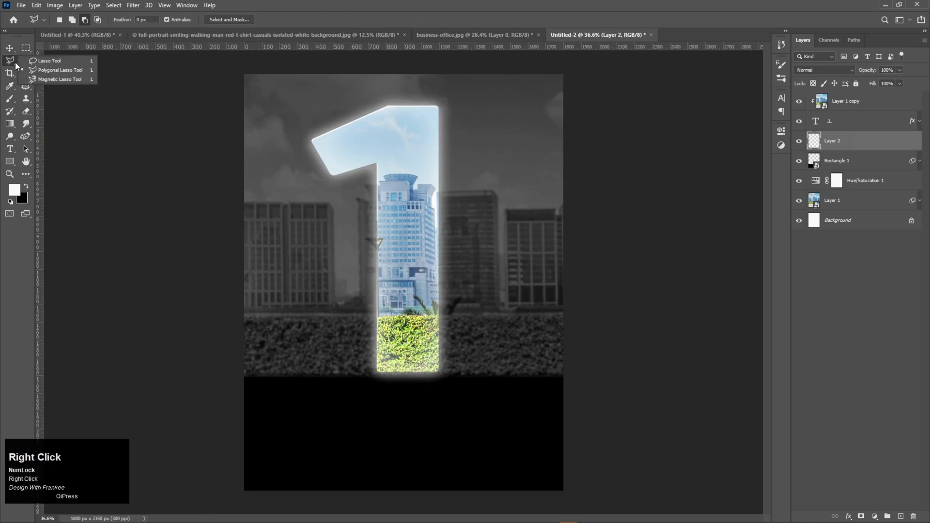
{"action": "left_click", "coordinate": [49, 70]}
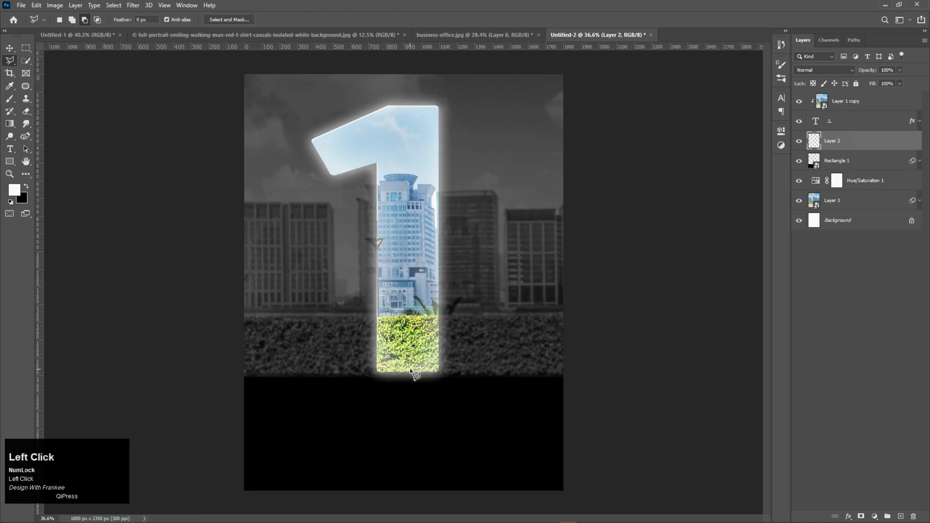
{"action": "scroll", "coordinate": [447, 385], "scroll_direction": "down", "scroll_amount": 2}
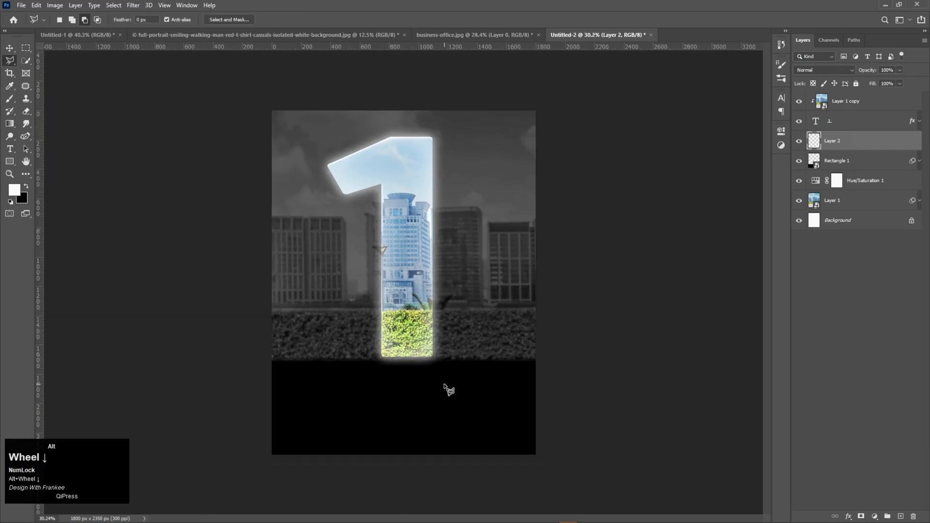
{"action": "left_click", "coordinate": [433, 362]}
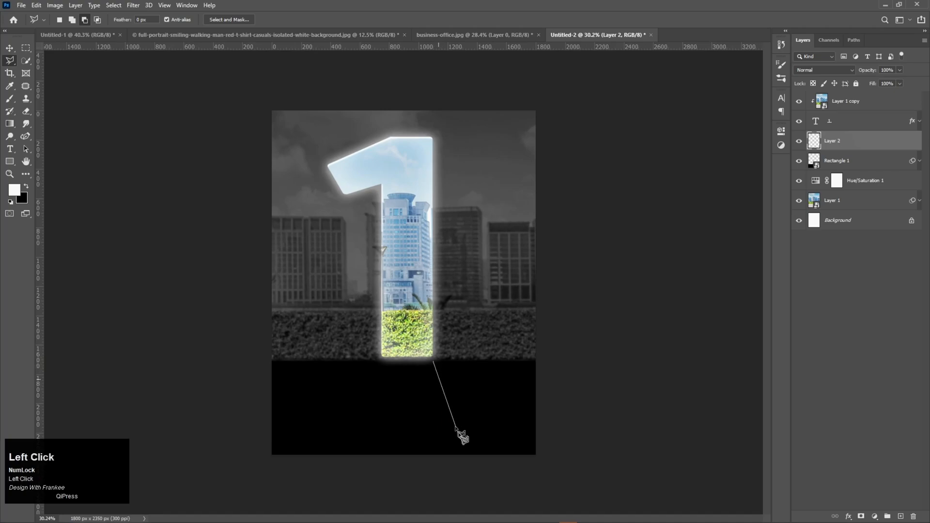
{"action": "left_click", "coordinate": [482, 470]}
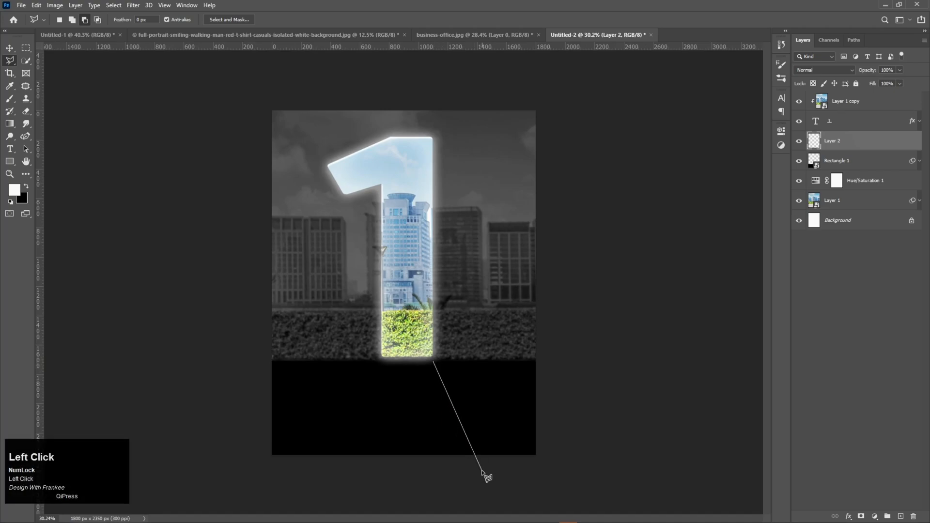
{"action": "left_click", "coordinate": [306, 471], "text": "shift"}
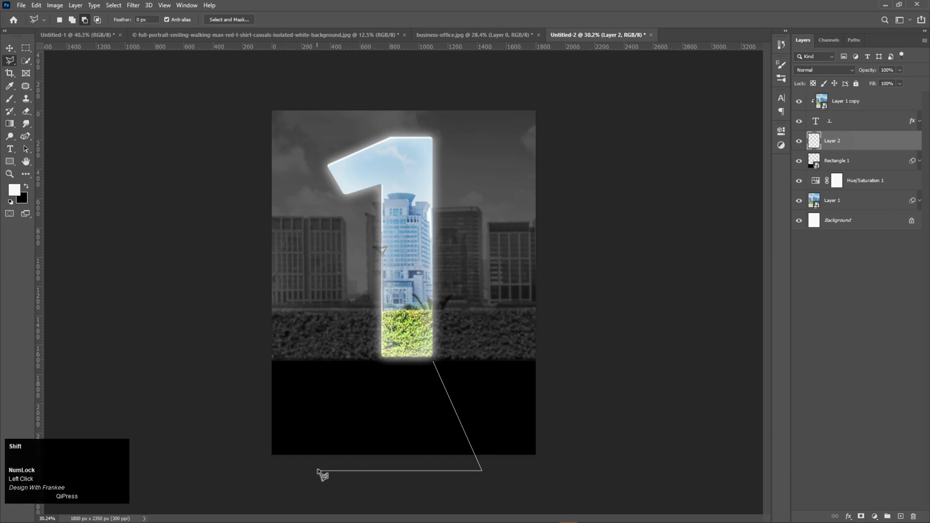
{"action": "left_click", "coordinate": [324, 470]}
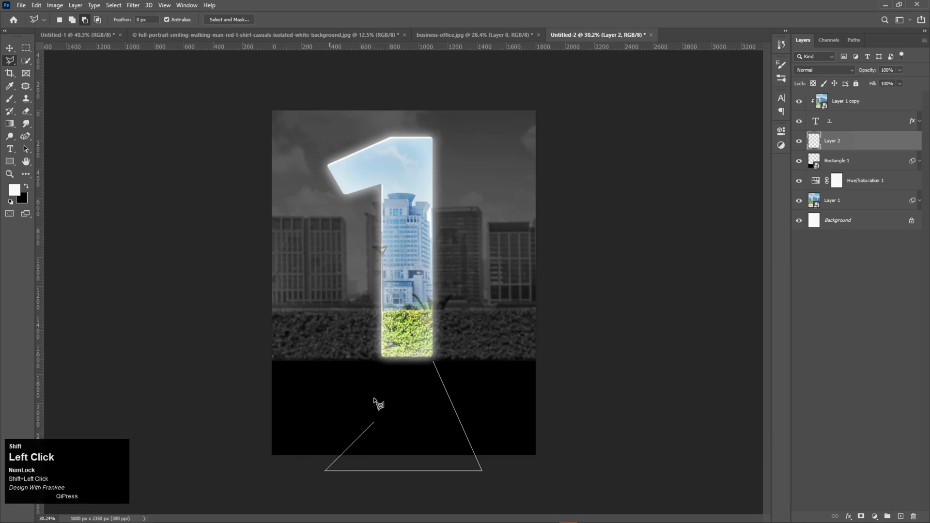
{"action": "left_click", "coordinate": [382, 361]}
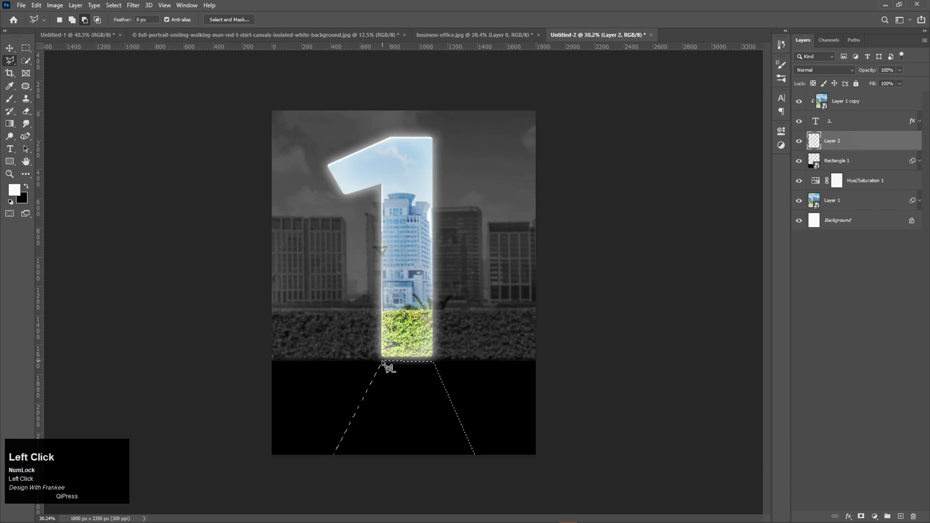
{"action": "key", "text": "ctrl+0"}
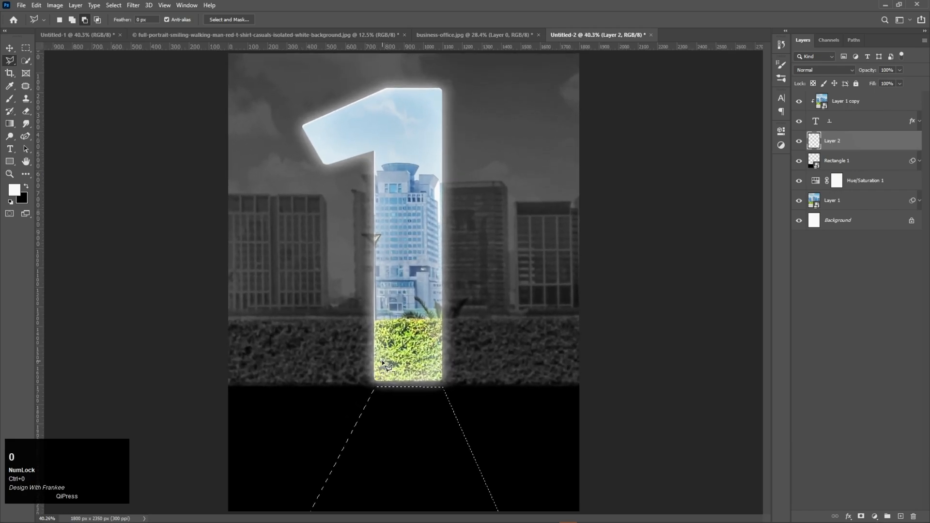
- Fill the selection with a vertical white-to-transparent gradient that fades upward toward the "1", and deselect
{"action": "right_click", "coordinate": [10, 127]}
{"action": "left_click", "coordinate": [29, 126]}
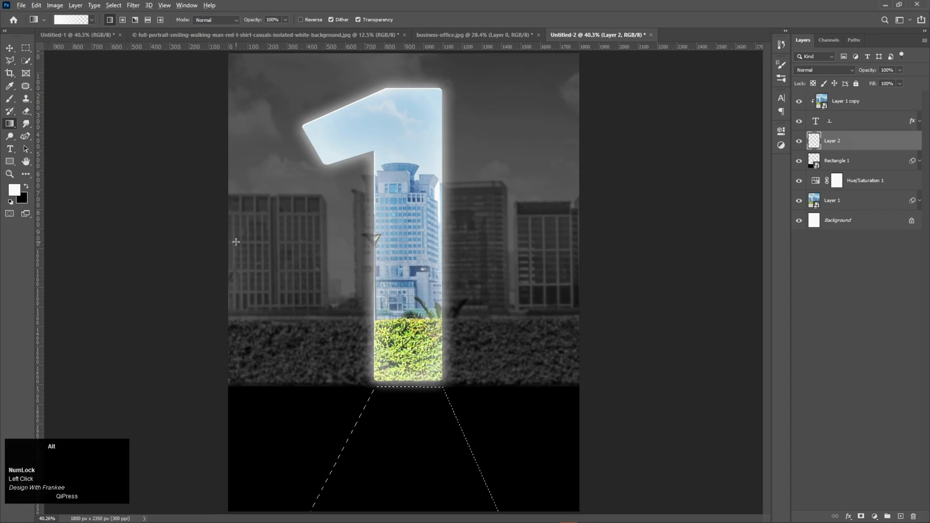
{"action": "scroll", "coordinate": [236, 241], "scroll_direction": "down", "scroll_amount": 3}
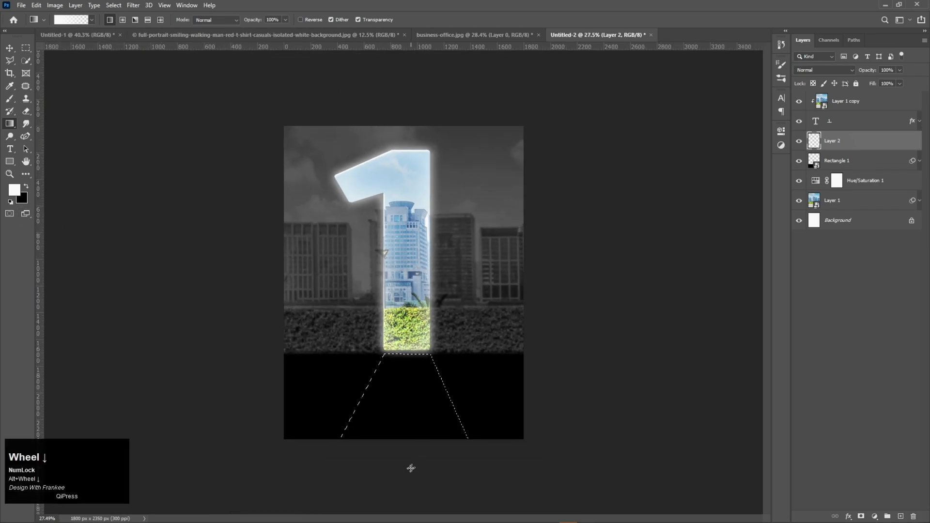
{"action": "left_click", "coordinate": [400, 471], "text": "shift"}
{"action": "left_click_drag", "start_coordinate": [400, 471], "coordinate": [410, 341]}
{"action": "left_click_drag", "start_coordinate": [407, 474], "coordinate": [408, 359]}
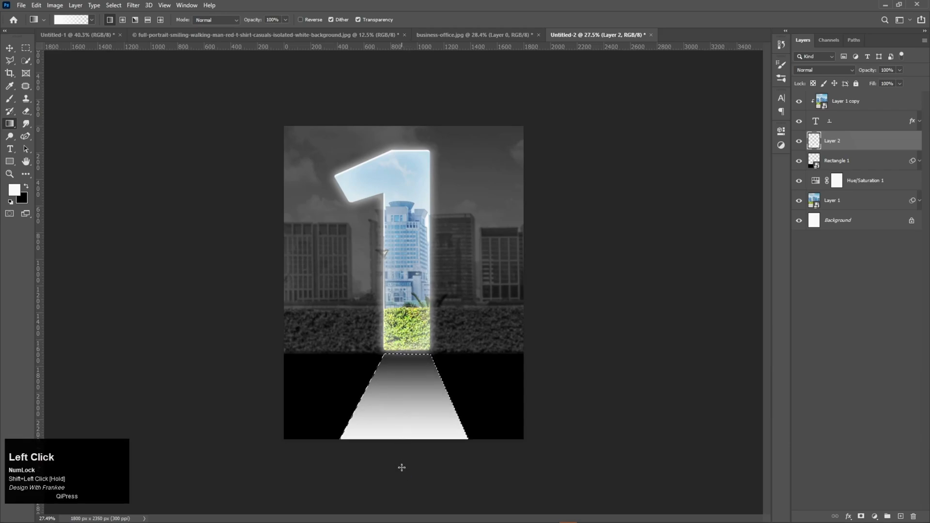
{"action": "key", "text": "ctrl+0"}
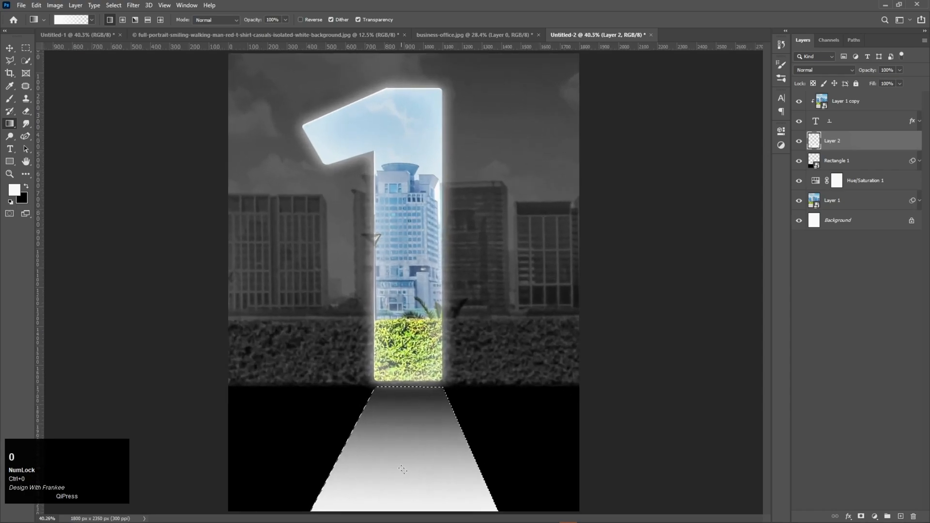
{"action": "key", "text": "ctrl+d"}
- Convert the gradient light-path layer to a smart object and apply a Gaussian Blur with a 7.0 px radius
{"action": "right_click", "coordinate": [829, 145]}
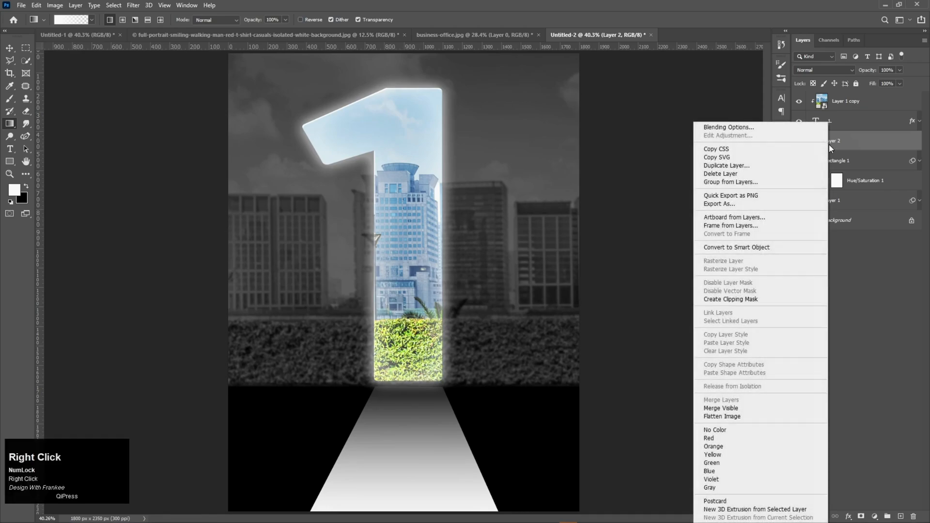
{"action": "left_click", "coordinate": [767, 247]}
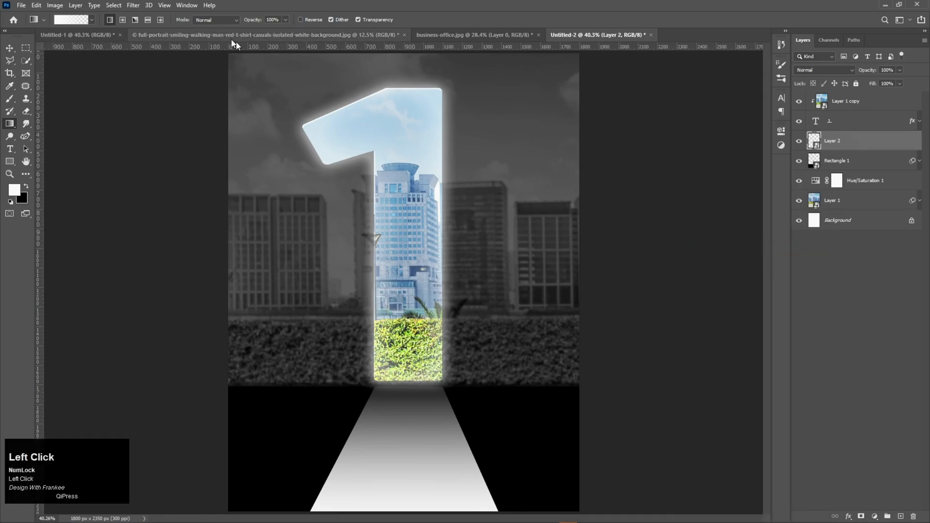
{"action": "left_click", "coordinate": [133, 6]}
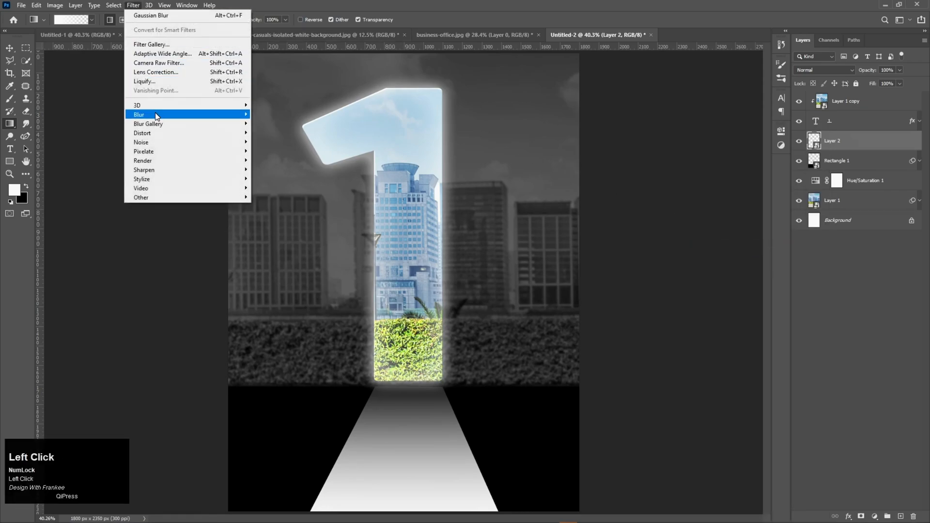
{"action": "mouse_move", "coordinate": [162, 115]}
{"action": "left_click", "coordinate": [274, 151]}
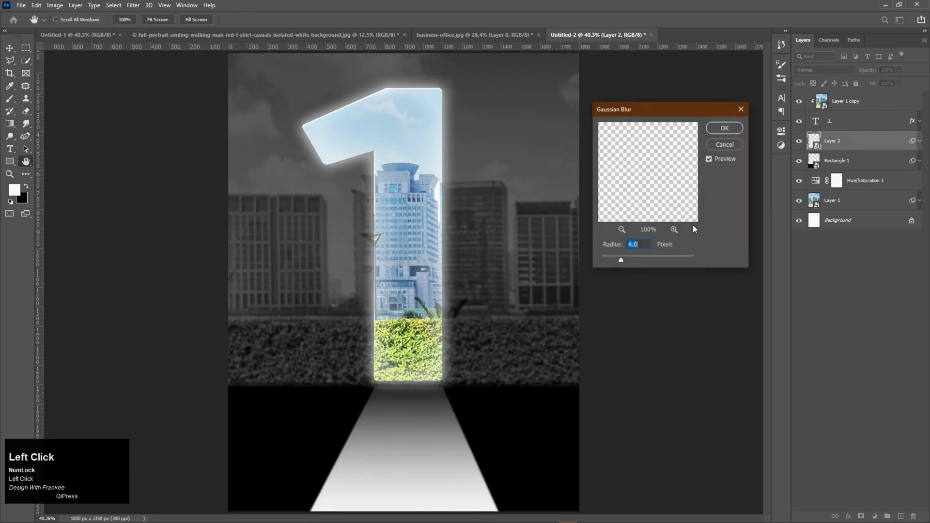
{"action": "left_click_drag", "start_coordinate": [623, 262], "coordinate": [632, 262]}
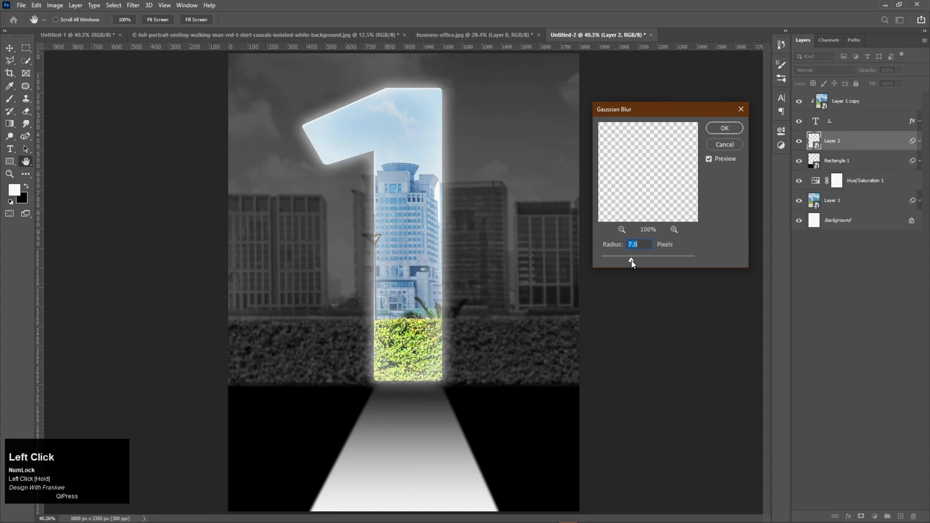
{"action": "left_click", "coordinate": [729, 129]}
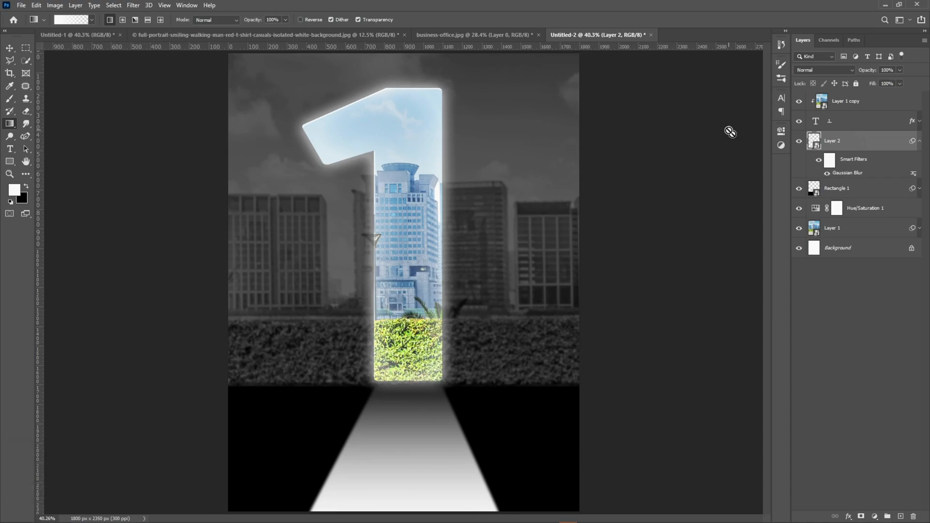
{"action": "left_click", "coordinate": [920, 141]}
- Switch to the walking-man photo, select him with Select Subject and refine the selection around the rear shoe and trouser cuff
{"action": "left_click", "coordinate": [899, 104]}
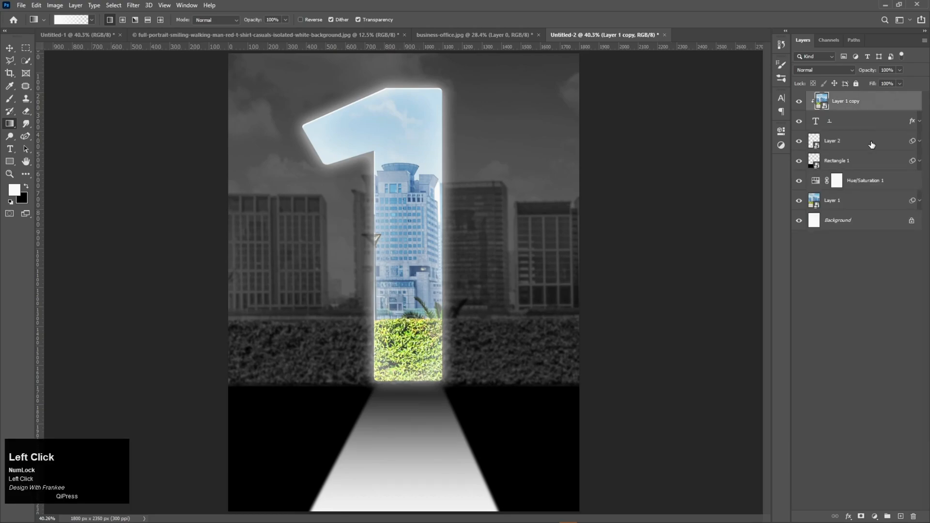
{"action": "left_click", "coordinate": [318, 35]}
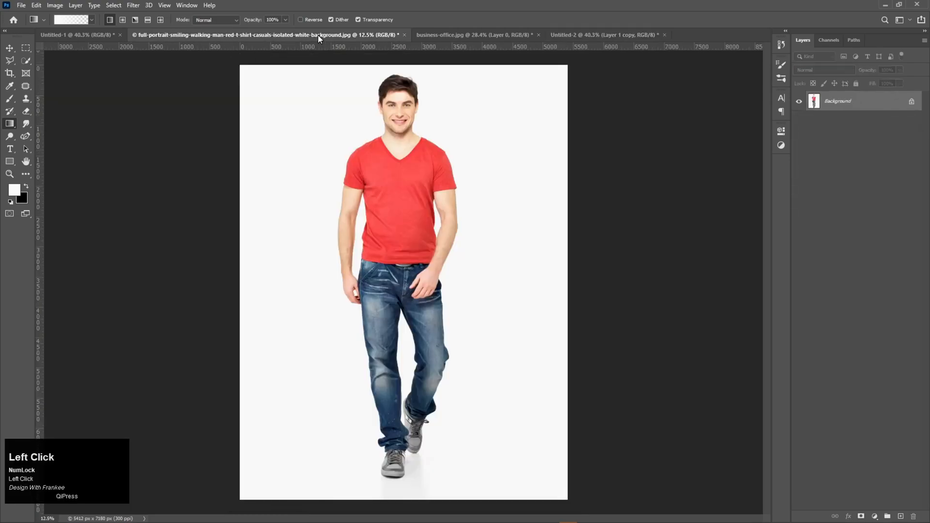
{"action": "left_click", "coordinate": [26, 61]}
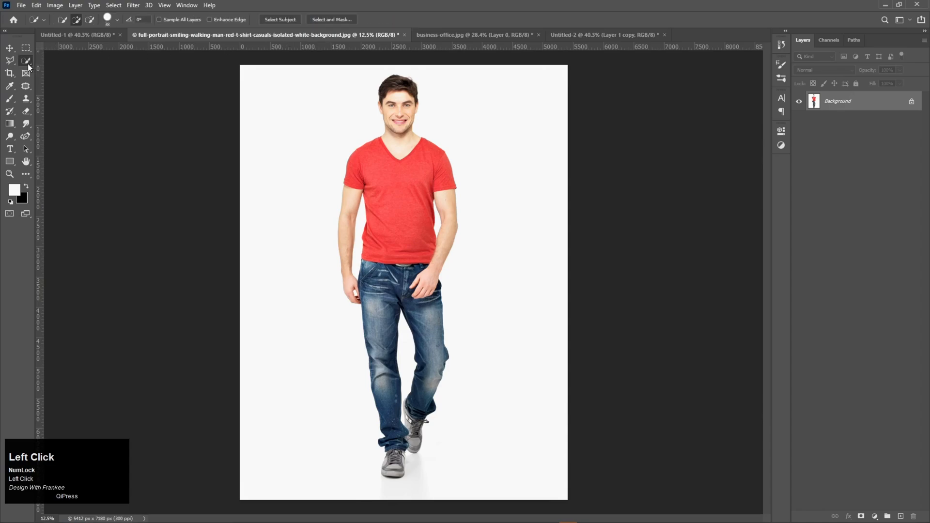
{"action": "left_click", "coordinate": [273, 19]}
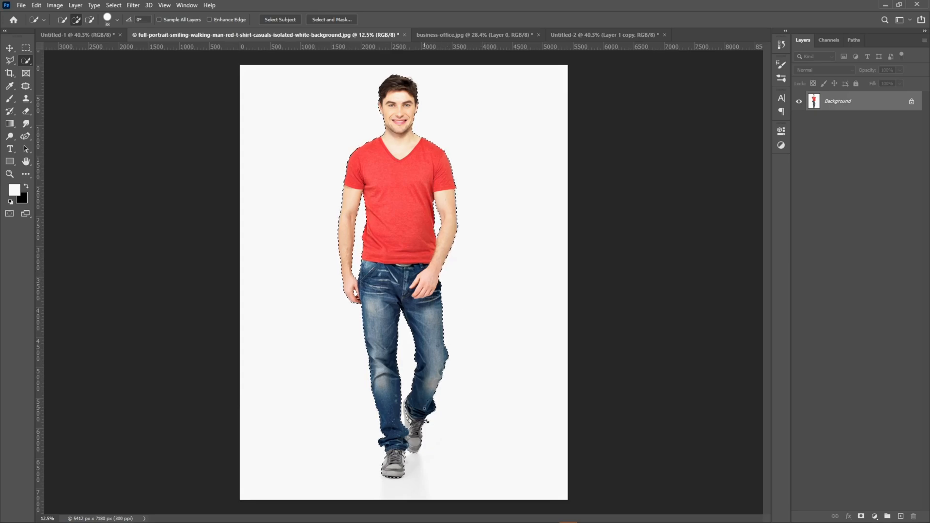
{"action": "scroll", "coordinate": [426, 405], "scroll_direction": "up", "scroll_amount": 5}
{"action": "mouse_move", "coordinate": [392, 367]}
{"action": "left_mouse_down"}
{"action": "mouse_move", "coordinate": [383, 336]}
{"action": "mouse_move", "coordinate": [386, 397]}
{"action": "left_mouse_up"}
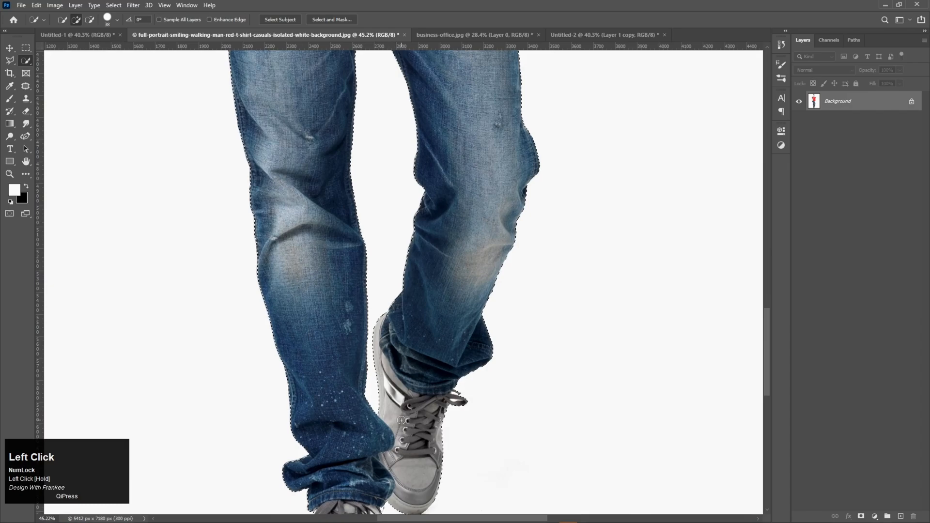
{"action": "scroll", "coordinate": [398, 296], "scroll_direction": "up", "scroll_amount": 5}
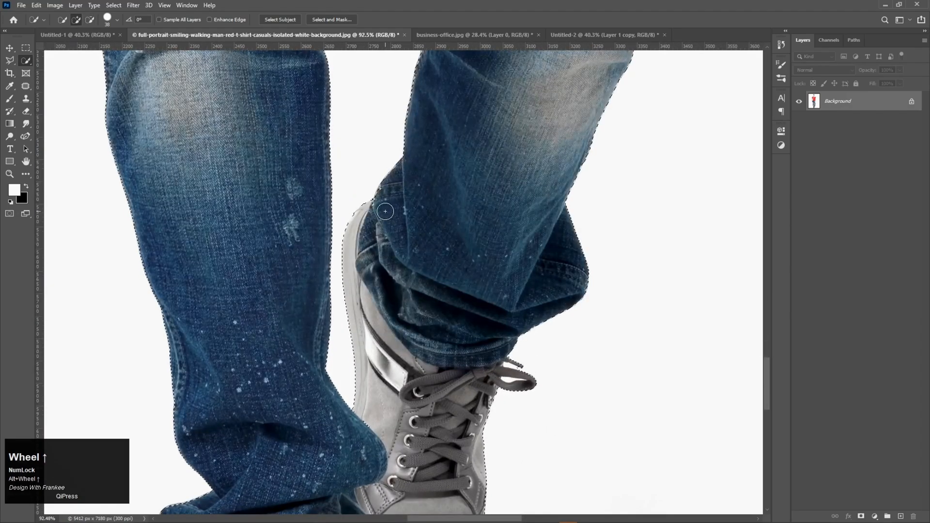
{"action": "left_click", "coordinate": [381, 208]}
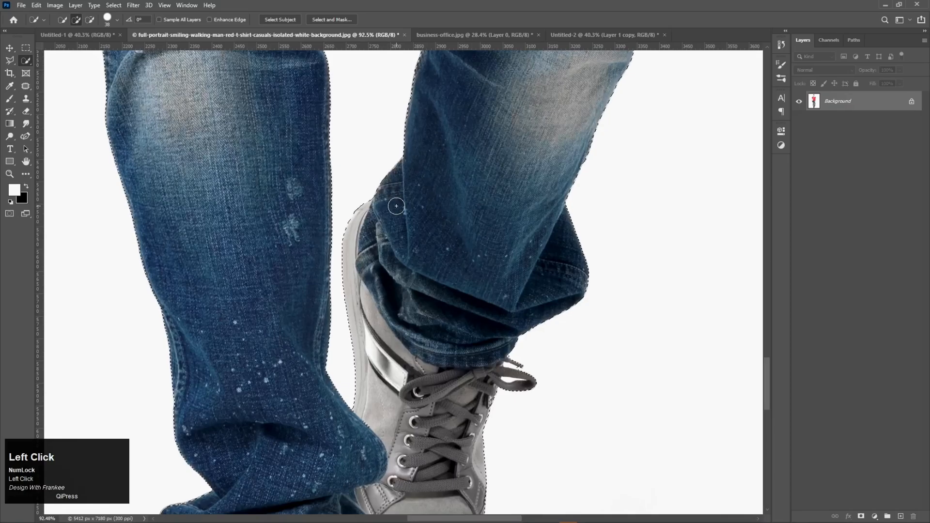
{"action": "key", "text": "ctrl+0"}
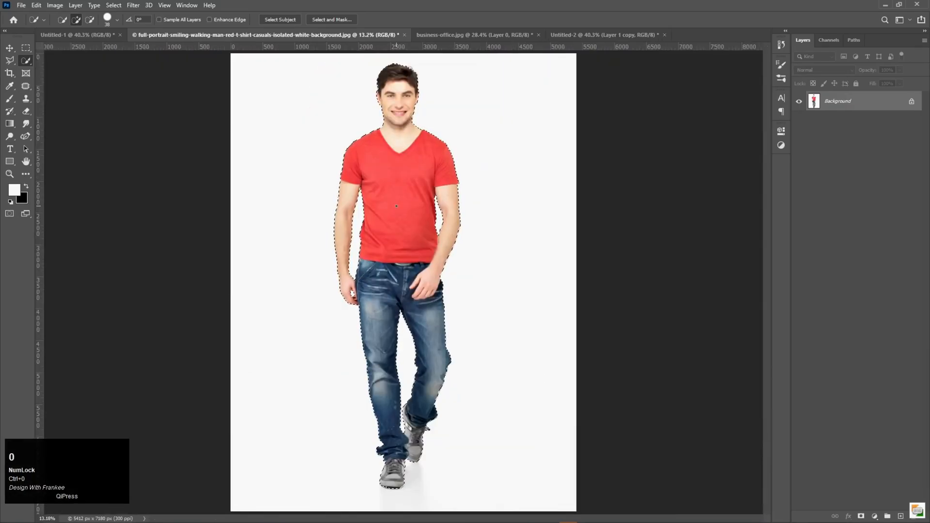
- Mask out the background around the selected man and convert the masked layer to a smart object
{"action": "left_click", "coordinate": [862, 517]}
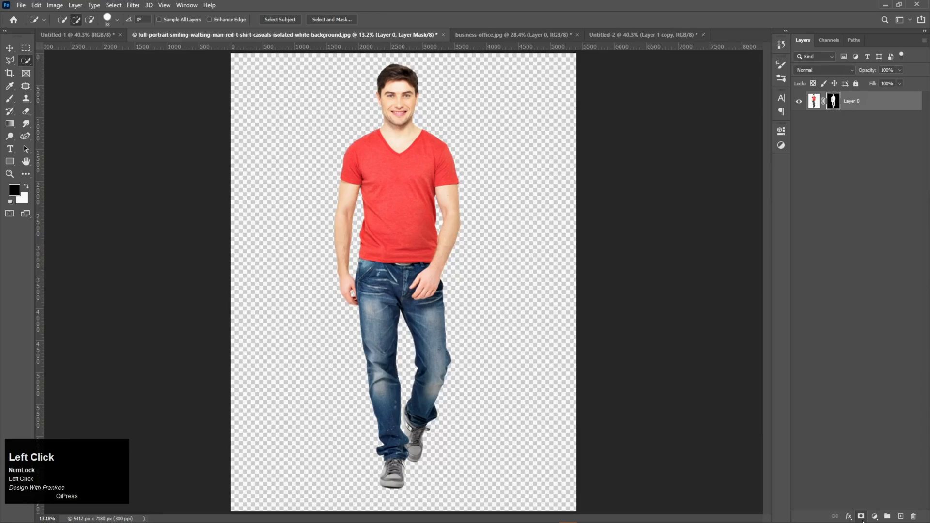
{"action": "right_click", "coordinate": [861, 107]}
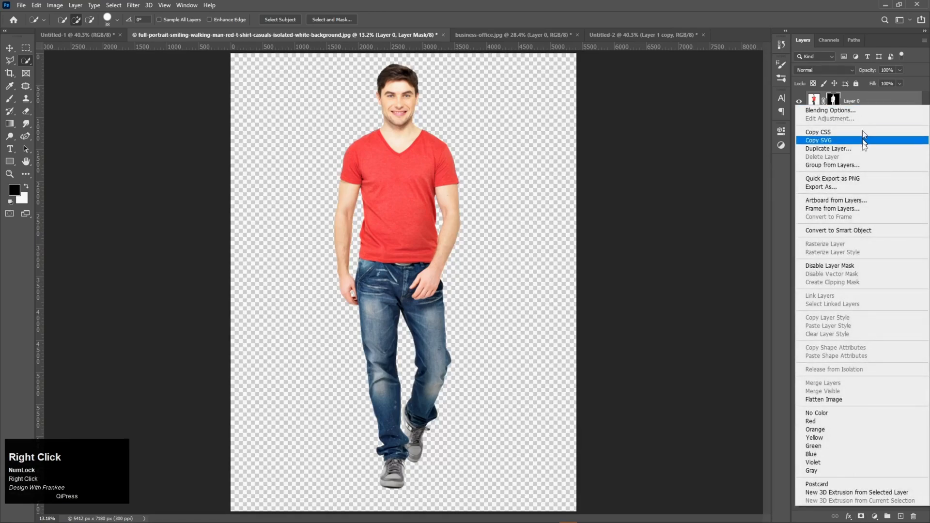
{"action": "left_click", "coordinate": [859, 231]}
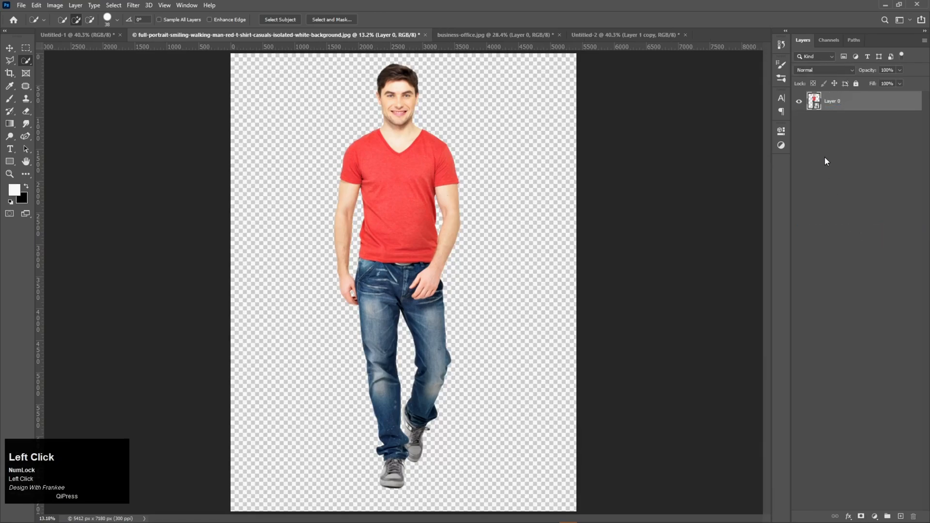
- Bring the cut-out man into Untitled-2, scale him to 7.58% and stand him at the base of the "1"
{"action": "key", "text": "v"}
{"action": "left_click_drag", "start_coordinate": [837, 102], "coordinate": [416, 262]}
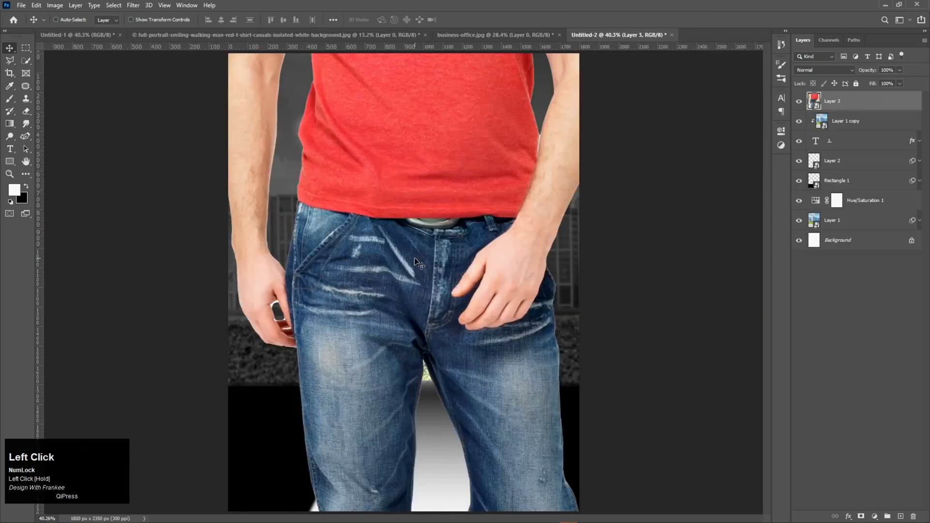
{"action": "key", "text": "ctrl+t"}
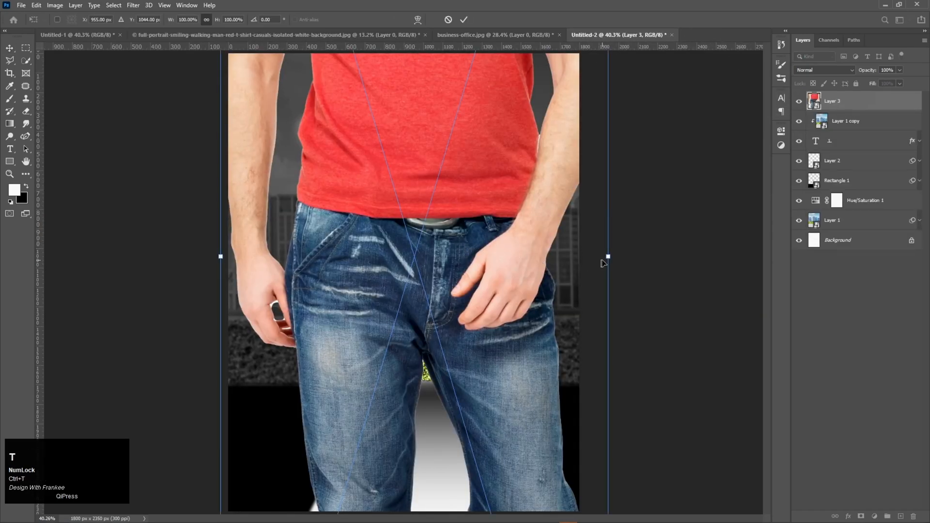
{"action": "left_click_drag", "start_coordinate": [608, 257], "coordinate": [411, 360]}
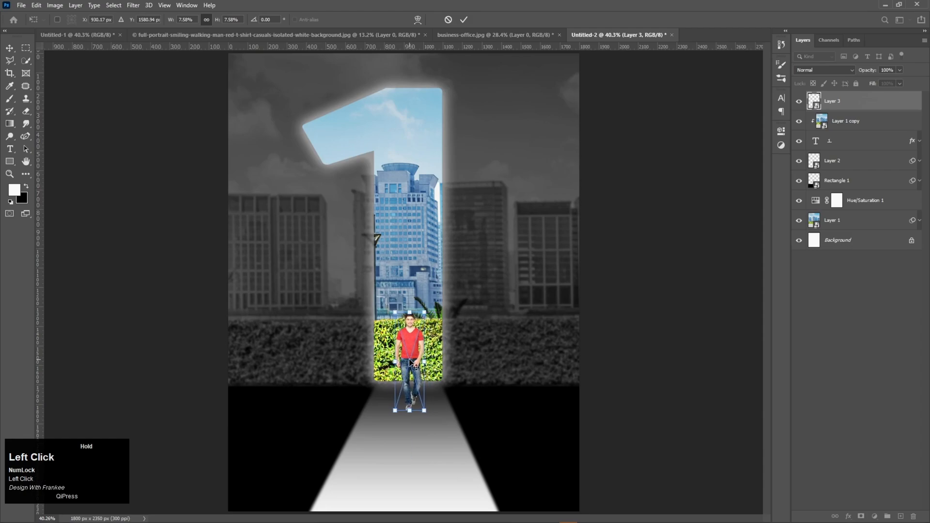
{"action": "double_click", "coordinate": [412, 360]}
- Apply a Color Overlay of 000000 at 100% opacity to the man's layer and collapse its effects list
{"action": "right_click", "coordinate": [845, 103]}
{"action": "left_click", "coordinate": [845, 104]}
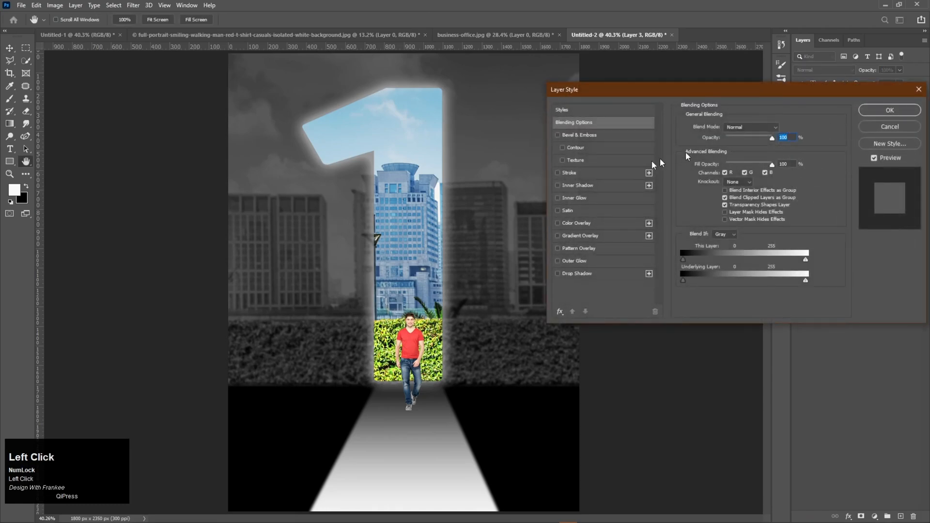
{"action": "left_click", "coordinate": [572, 225]}
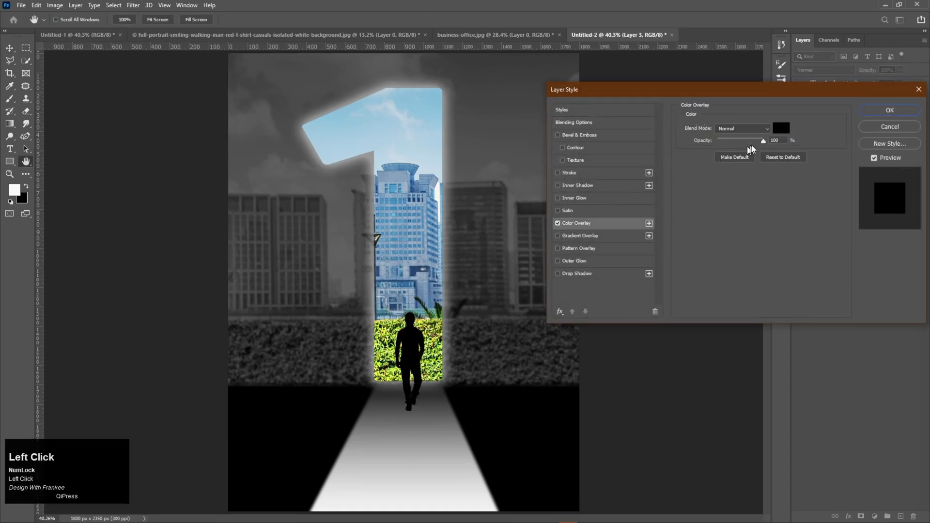
{"action": "left_click", "coordinate": [781, 128]}
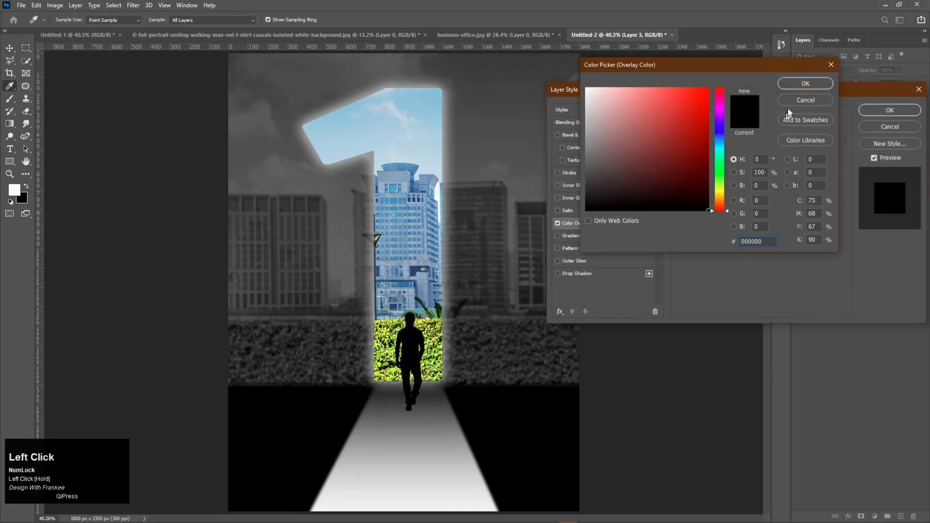
{"action": "left_click", "coordinate": [800, 84]}
{"action": "left_click", "coordinate": [887, 111]}
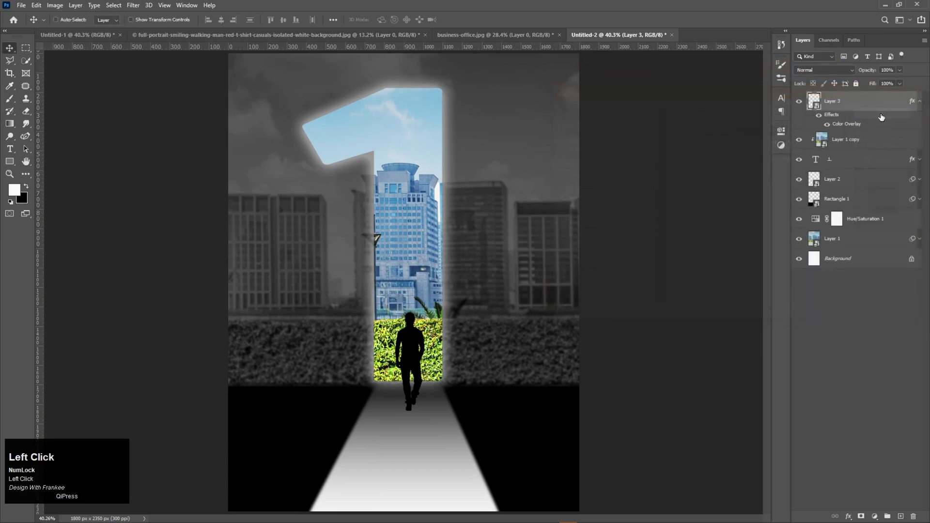
{"action": "left_click", "coordinate": [920, 102]}
- Duplicate the man silhouette layer, flip the copy vertically and place it directly below his feet as a shadow
{"action": "left_click_drag", "start_coordinate": [867, 105], "coordinate": [903, 512]}
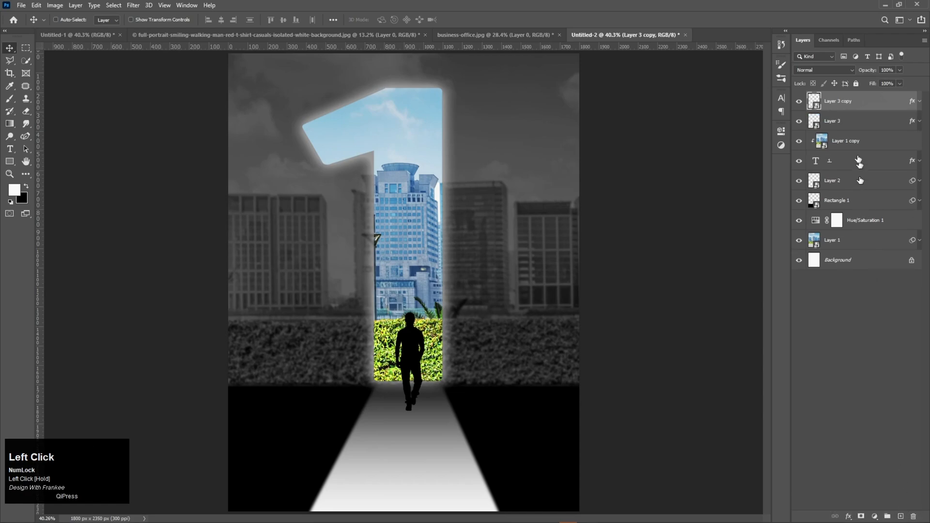
{"action": "key", "text": "ctrl+t"}
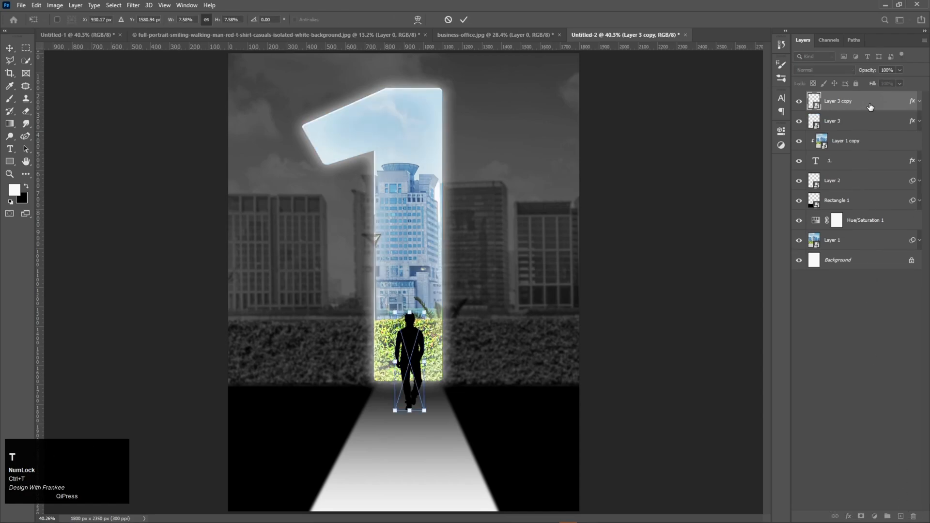
{"action": "right_click", "coordinate": [405, 361]}
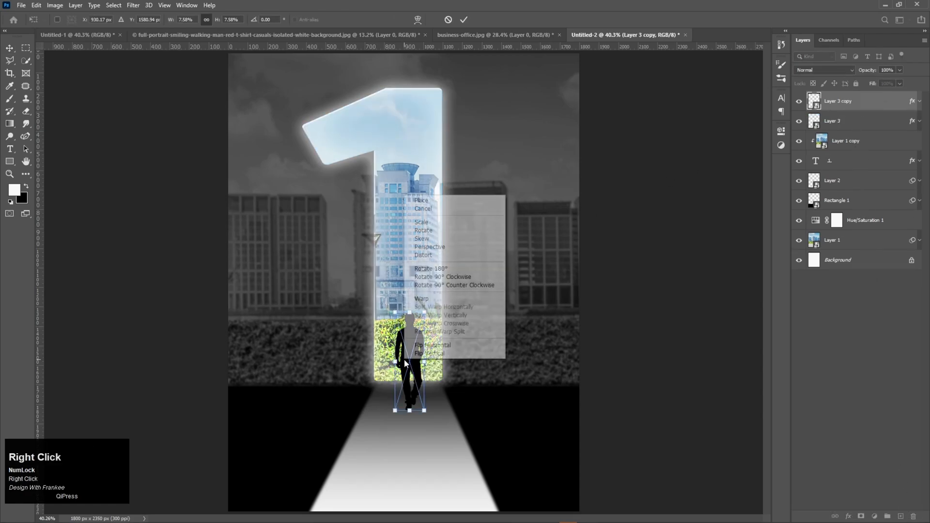
{"action": "left_click", "coordinate": [418, 354]}
{"action": "left_click_drag", "start_coordinate": [413, 374], "coordinate": [413, 467]}
{"action": "double_click", "coordinate": [413, 467]}
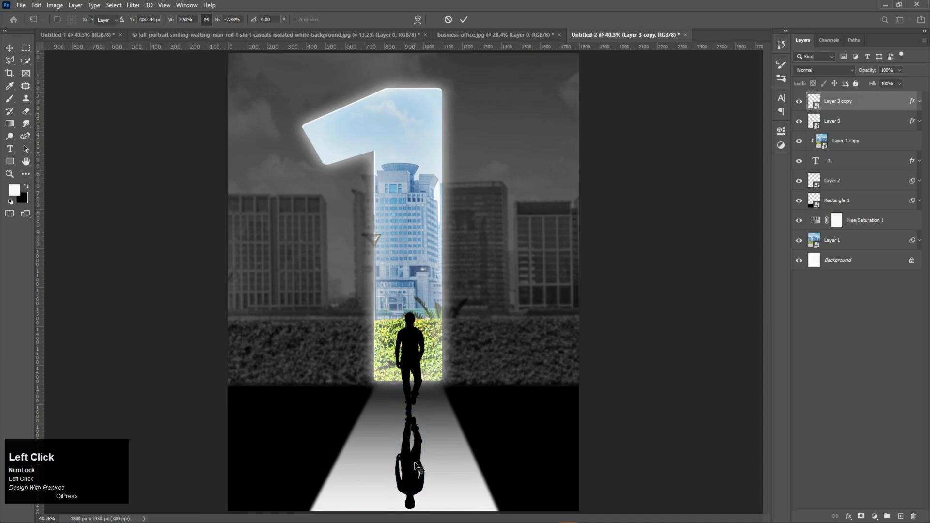
- Scale the flipped shadow copy to 9.38% from its feet and widen its head end in perspective to 20.27% width
{"action": "key", "text": "ctrl+t"}
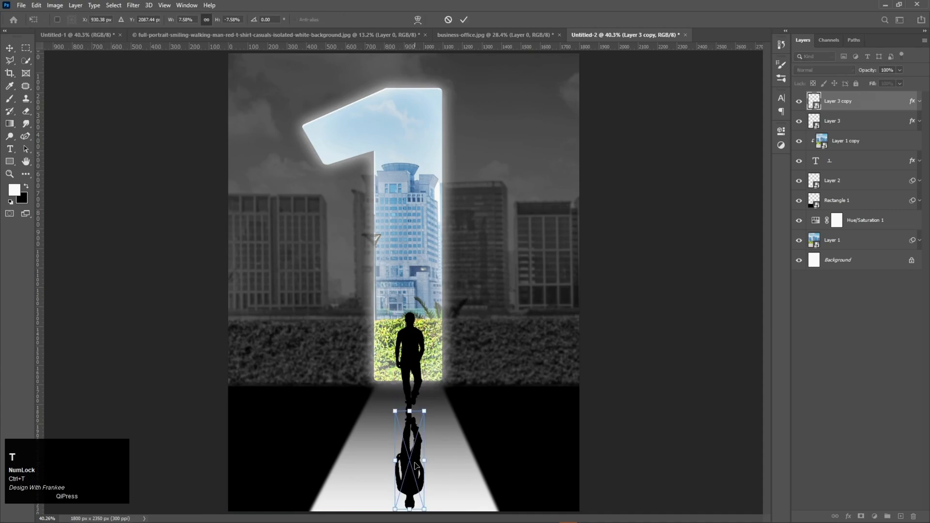
{"action": "scroll", "coordinate": [415, 466], "scroll_direction": "down", "scroll_amount": 2, "text": "alt"}
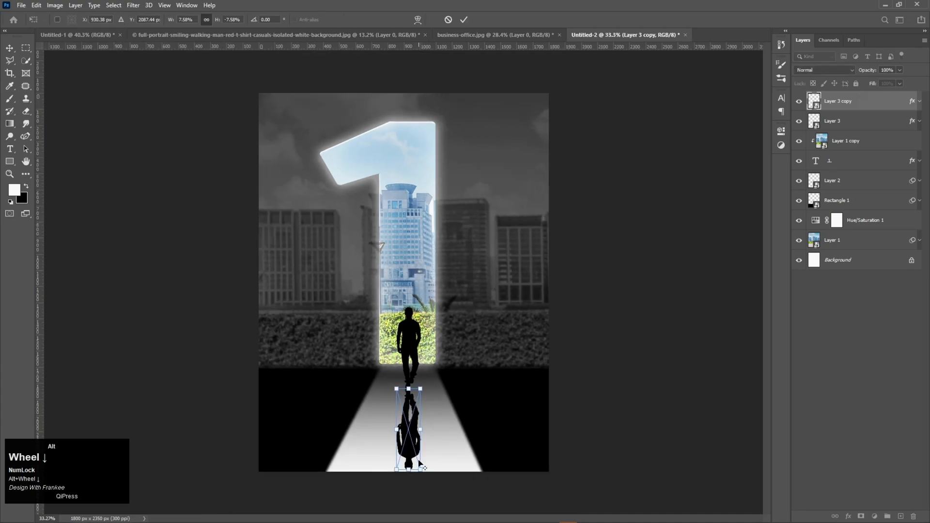
{"action": "right_click", "coordinate": [408, 438]}
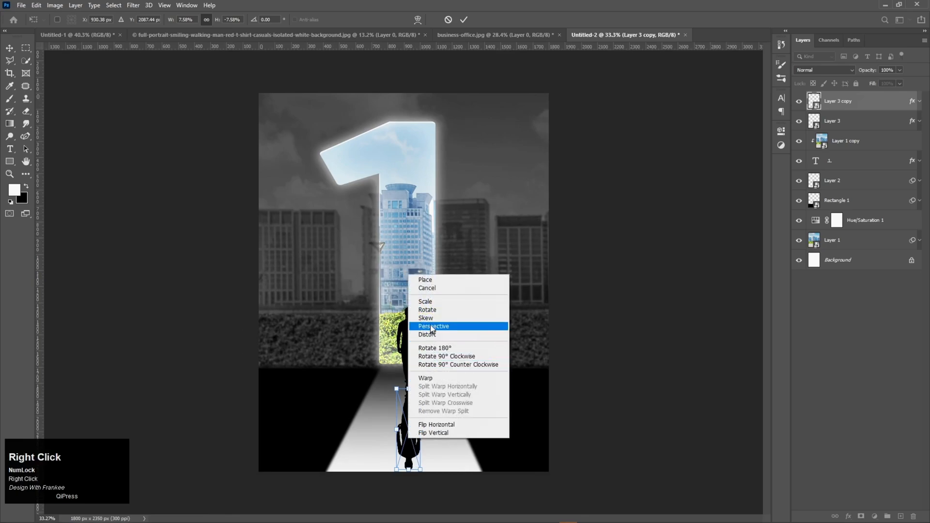
{"action": "left_click", "coordinate": [433, 311]}
{"action": "left_click_drag", "start_coordinate": [410, 472], "coordinate": [421, 500]}
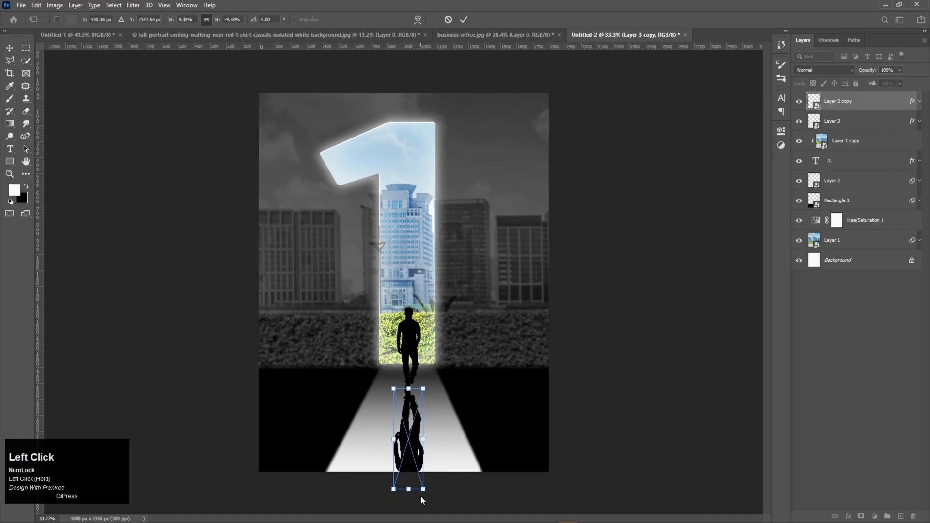
{"action": "right_click", "coordinate": [412, 437]}
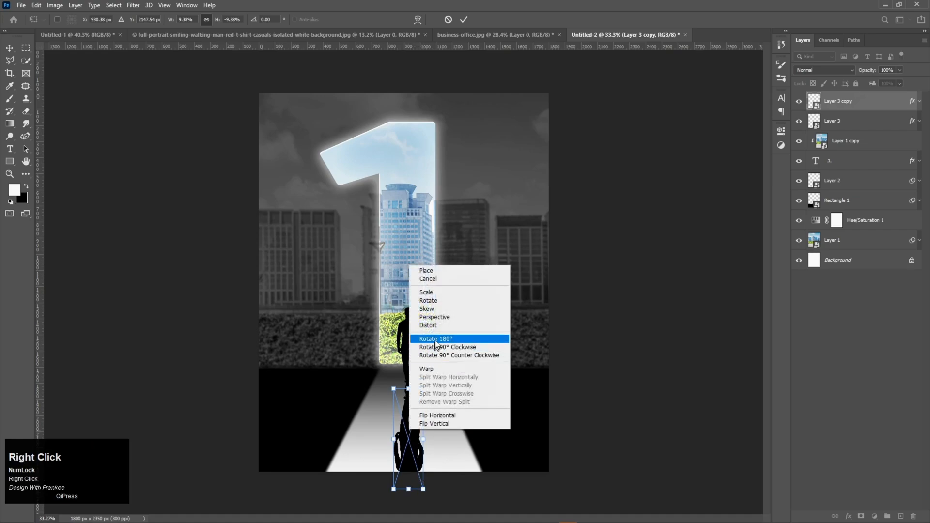
{"action": "left_click", "coordinate": [435, 318]}
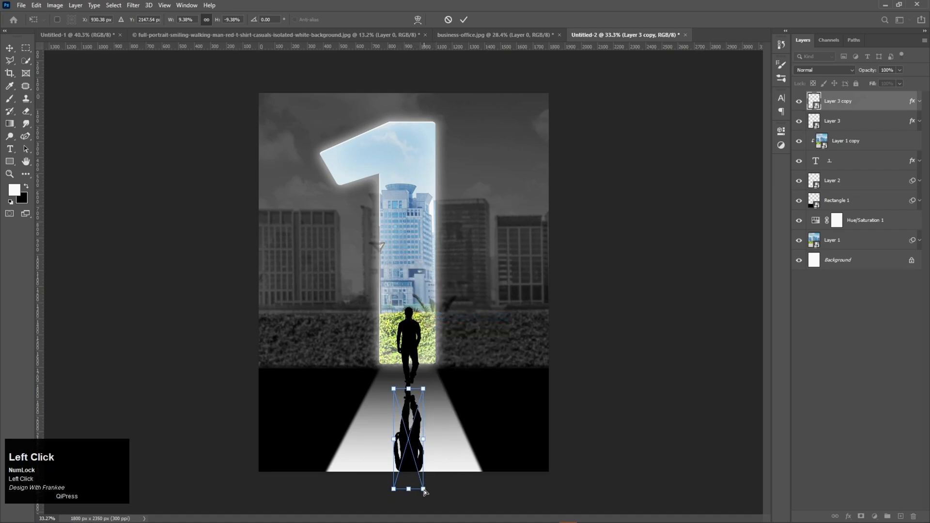
{"action": "left_click_drag", "start_coordinate": [424, 491], "coordinate": [443, 506]}
- Lengthen the shadow to 10.69% height, widen its head end further in perspective to 30.64% width, and apply the transform
{"action": "right_click", "coordinate": [411, 432]}
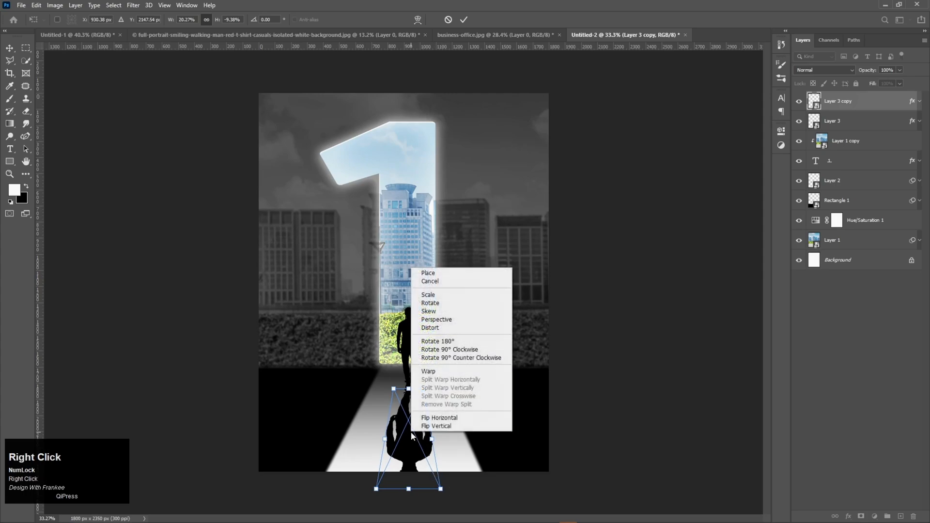
{"action": "left_click", "coordinate": [429, 295]}
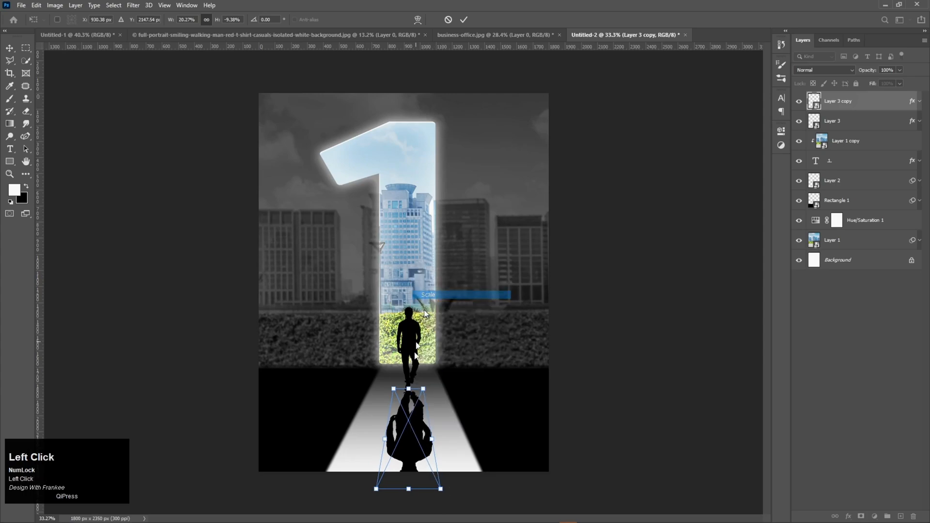
{"action": "left_click_drag", "start_coordinate": [409, 491], "coordinate": [409, 503]}
{"action": "right_click", "coordinate": [422, 449]}
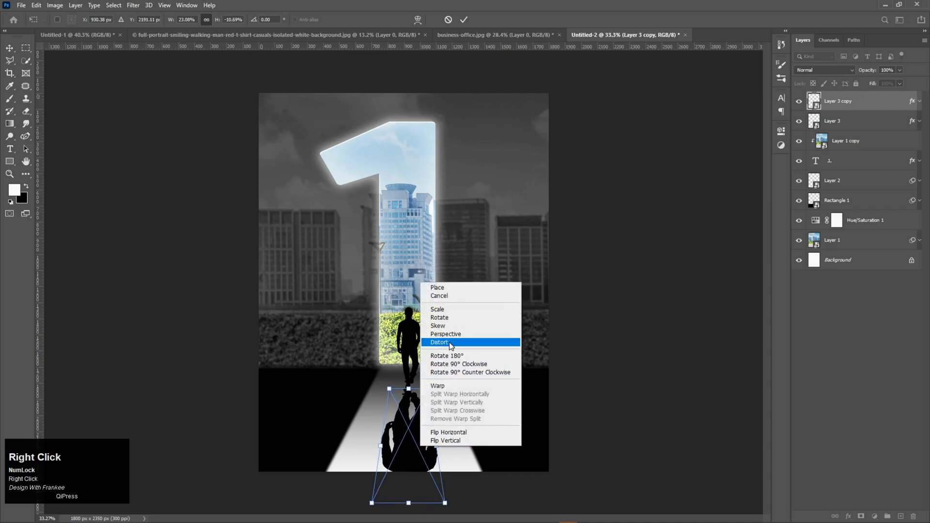
{"action": "left_click", "coordinate": [449, 333]}
{"action": "left_click_drag", "start_coordinate": [446, 505], "coordinate": [457, 510]}
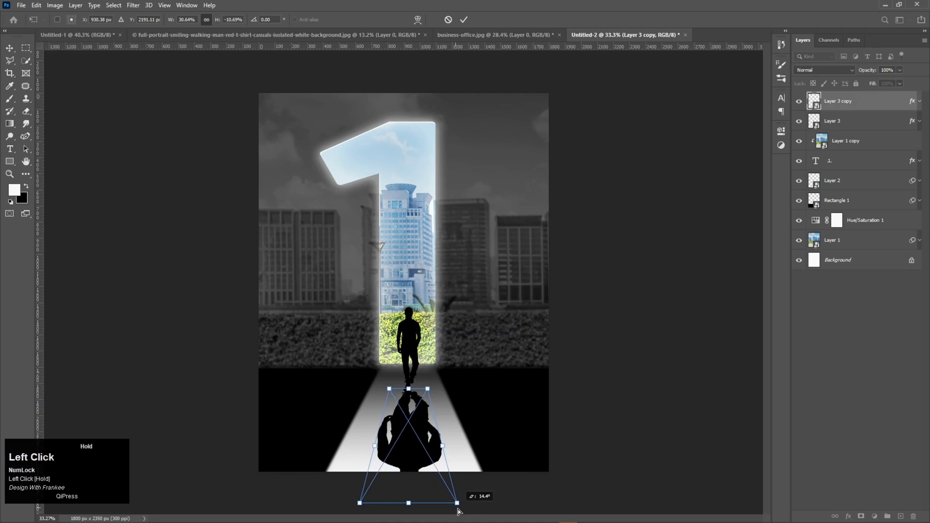
{"action": "double_click", "coordinate": [408, 439]}
{"action": "key", "text": "v"}
{"action": "key", "text": "ctrl+0"}
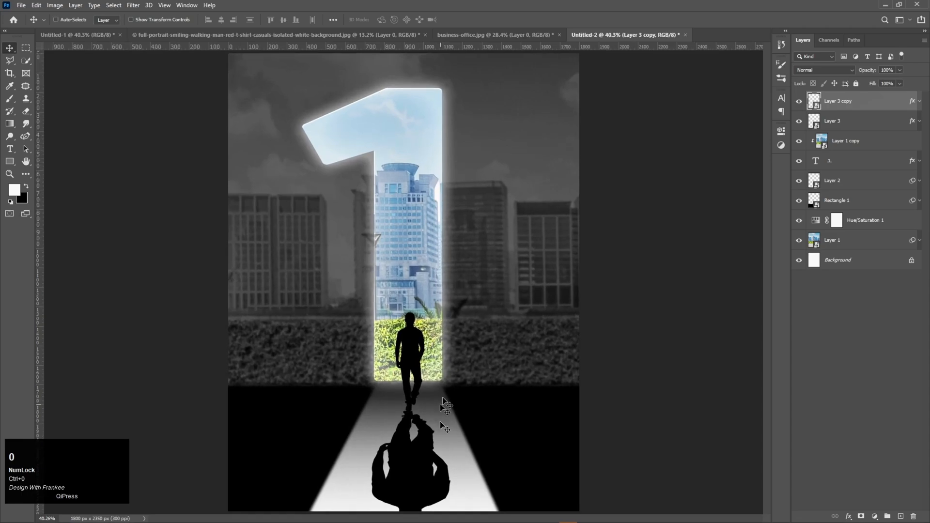
- Add a layer mask to the flipped shadow copy and fade it towards its head end with a black-to-transparent linear gradient
{"action": "left_click", "coordinate": [861, 515]}
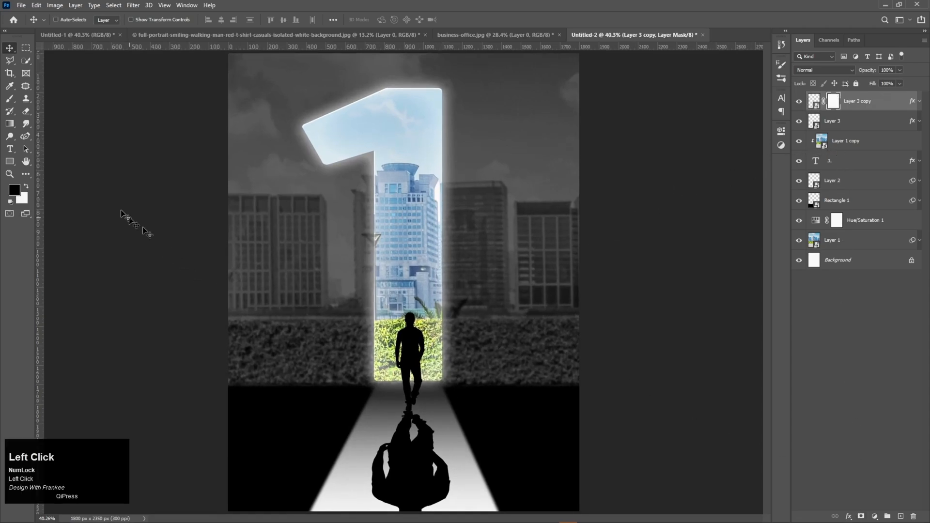
{"action": "left_click", "coordinate": [13, 127]}
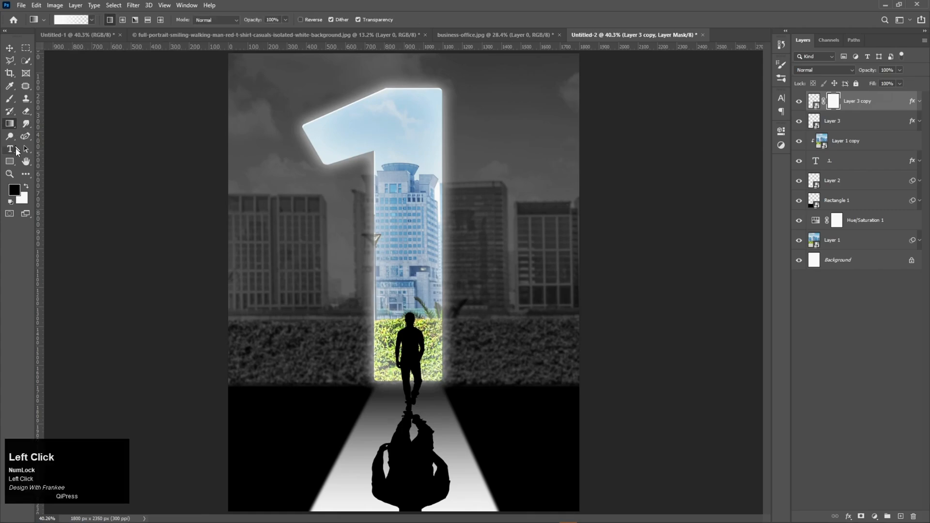
{"action": "left_click", "coordinate": [26, 188]}
{"action": "left_click", "coordinate": [27, 188]}
{"action": "scroll", "coordinate": [429, 345], "scroll_direction": "down", "scroll_amount": 3}
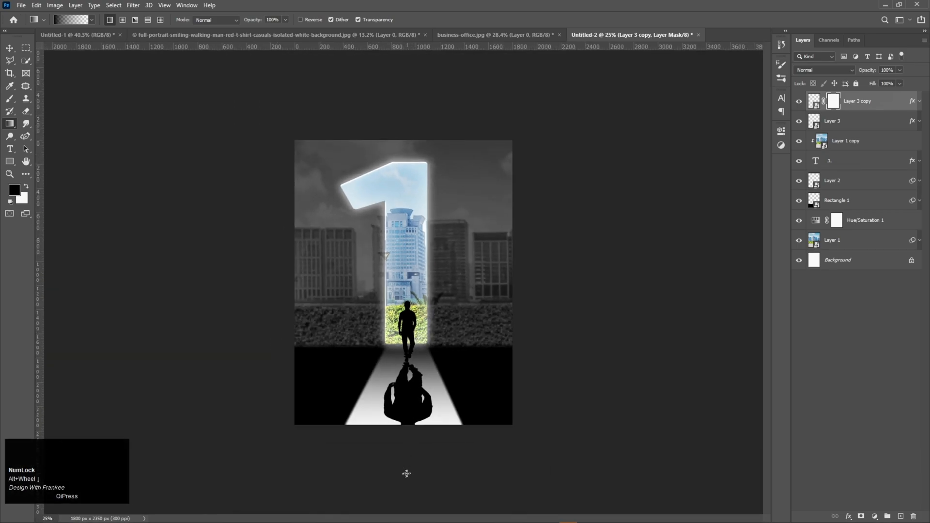
{"action": "left_click_drag", "start_coordinate": [409, 472], "coordinate": [417, 358]}
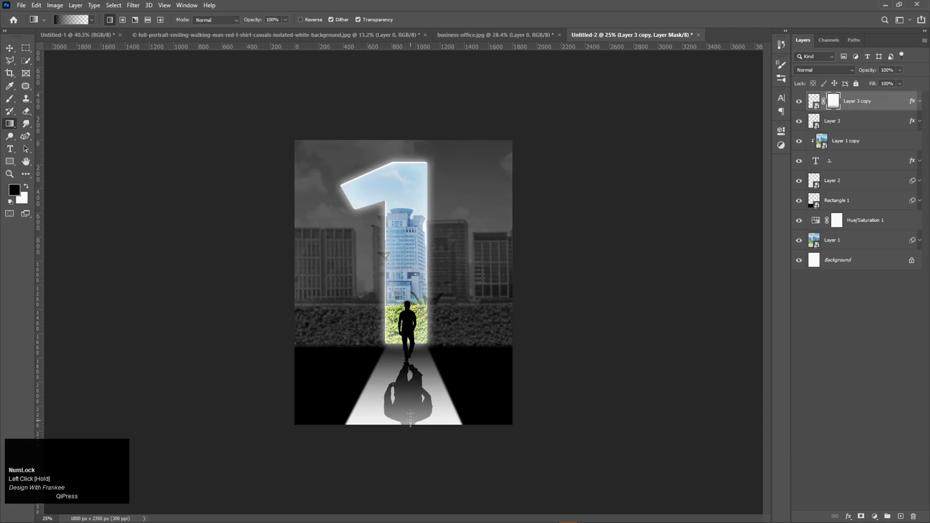
{"action": "left_click_drag", "start_coordinate": [404, 475], "coordinate": [416, 355]}
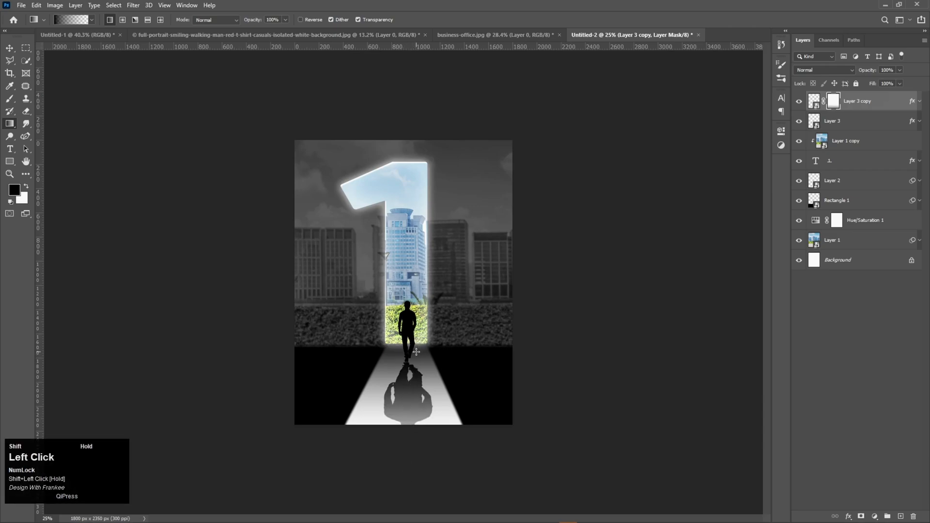
{"action": "left_click_drag", "start_coordinate": [412, 468], "coordinate": [415, 339]}
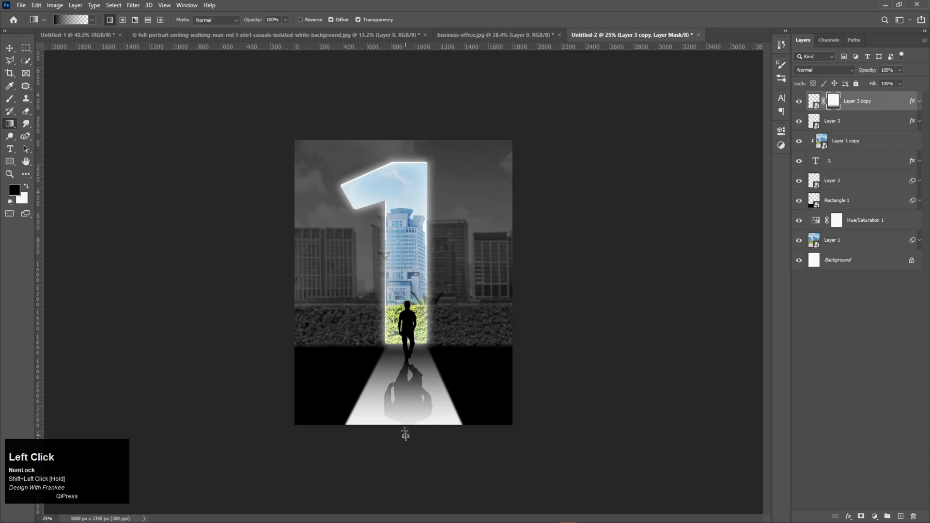
{"action": "left_click_drag", "start_coordinate": [410, 469], "coordinate": [411, 348]}
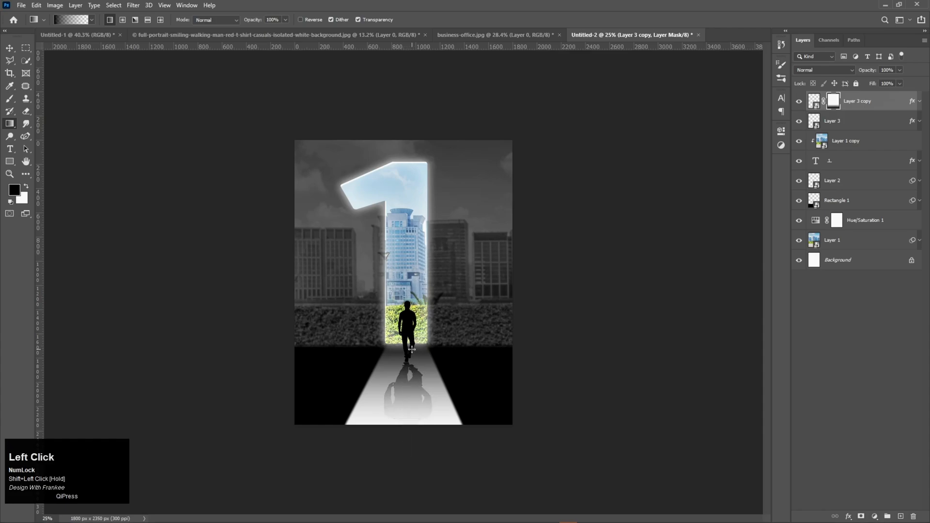
{"action": "key", "text": "ctrl+0"}
{"action": "key", "text": "v"}
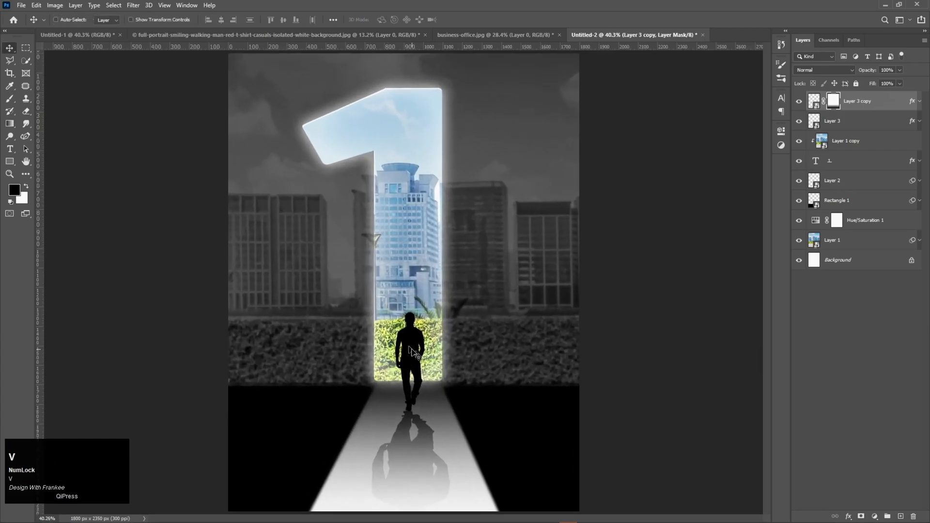
- Set the number 1's Outer Glow to 0% spread and 45 px size, collapse its effects list and deselect the layer
{"action": "left_click", "coordinate": [920, 162]}
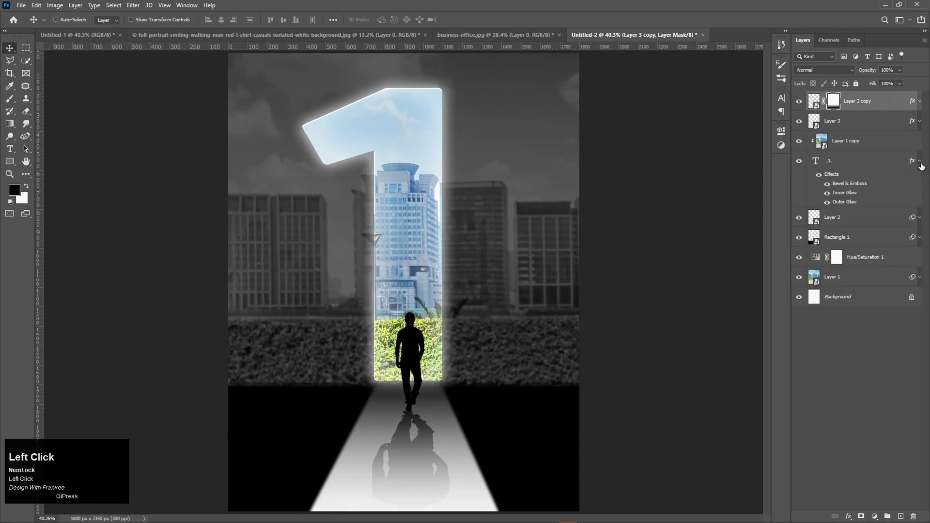
{"action": "double_click", "coordinate": [845, 203]}
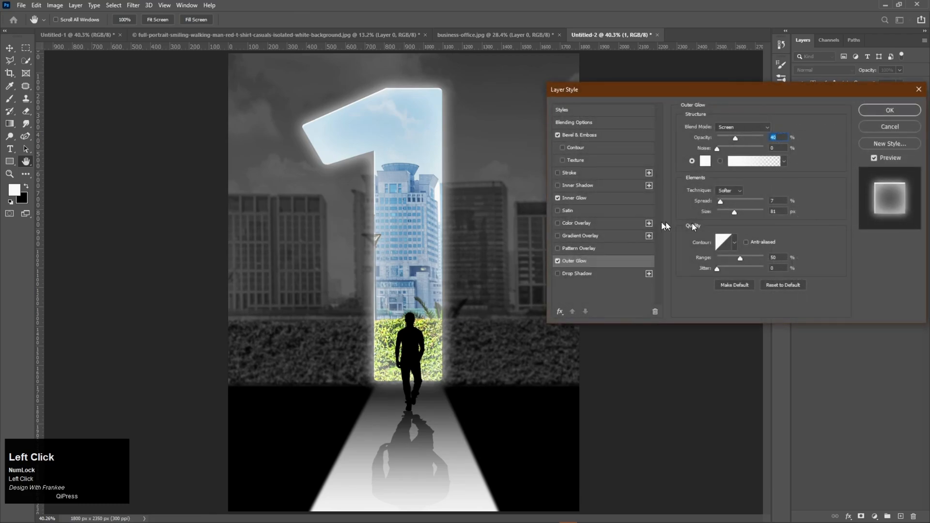
{"action": "left_click", "coordinate": [785, 212]}
{"action": "scroll", "coordinate": [785, 211], "scroll_direction": "down", "scroll_amount": 6}
{"action": "scroll", "coordinate": [785, 212], "scroll_direction": "down", "scroll_amount": 2}
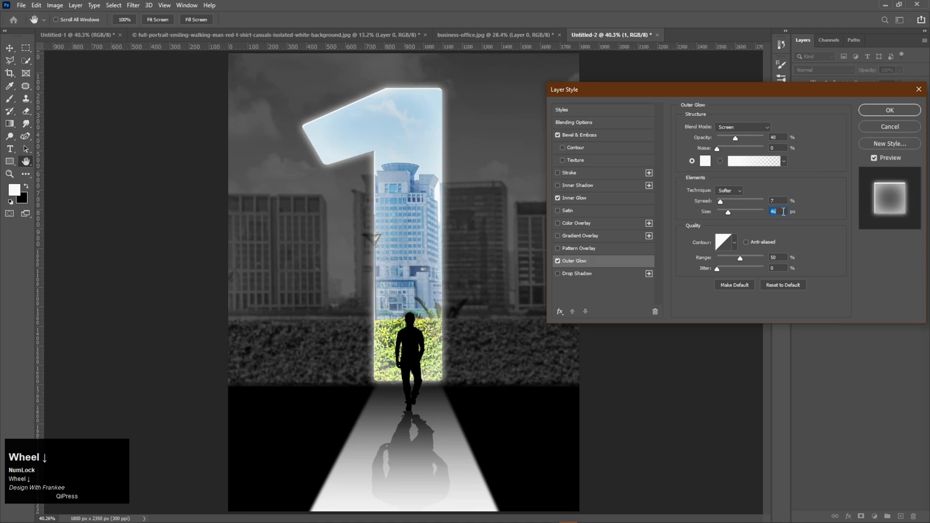
{"action": "left_click_drag", "start_coordinate": [720, 202], "coordinate": [719, 203]}
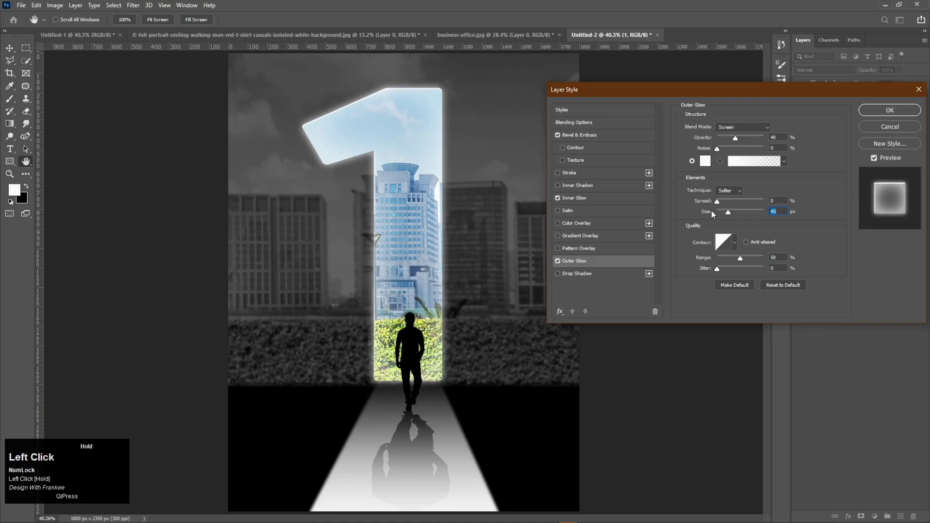
{"action": "left_click_drag", "start_coordinate": [703, 215], "coordinate": [727, 216]}
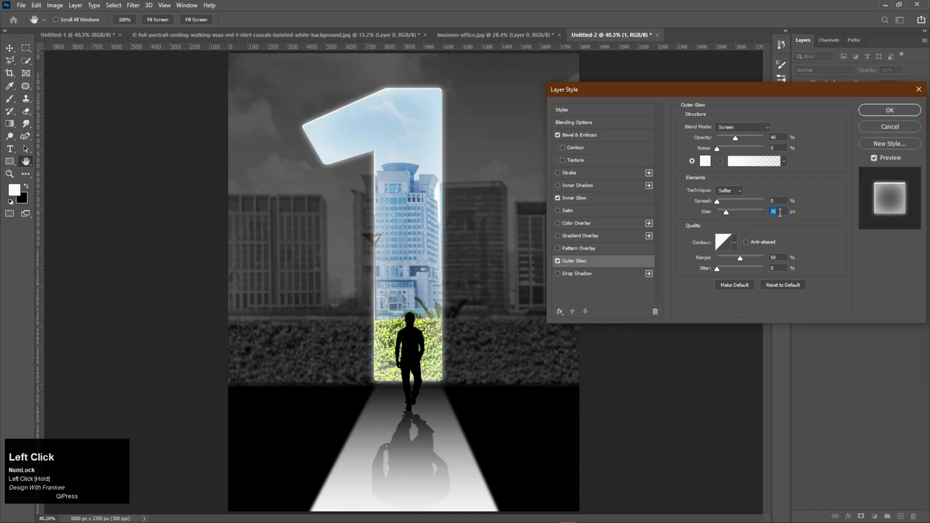
{"action": "type", "text": "45"}
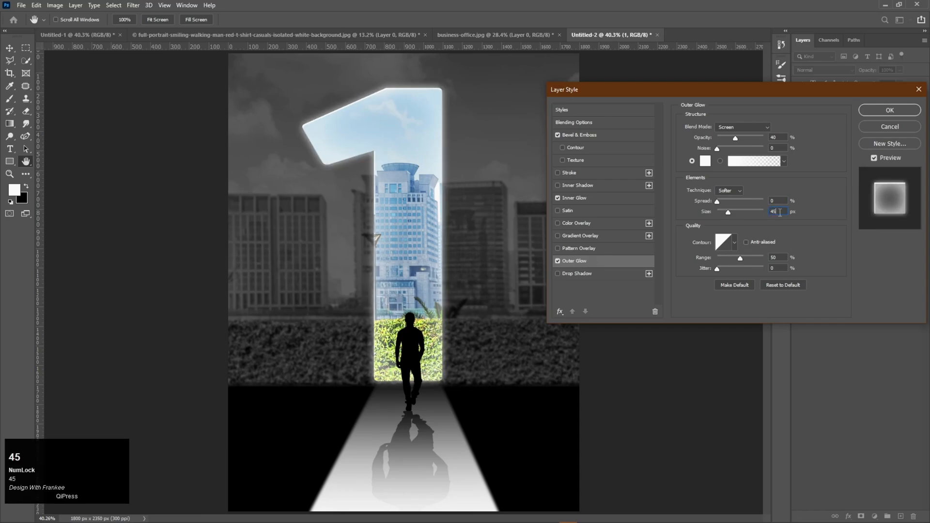
{"action": "key", "text": "Return"}
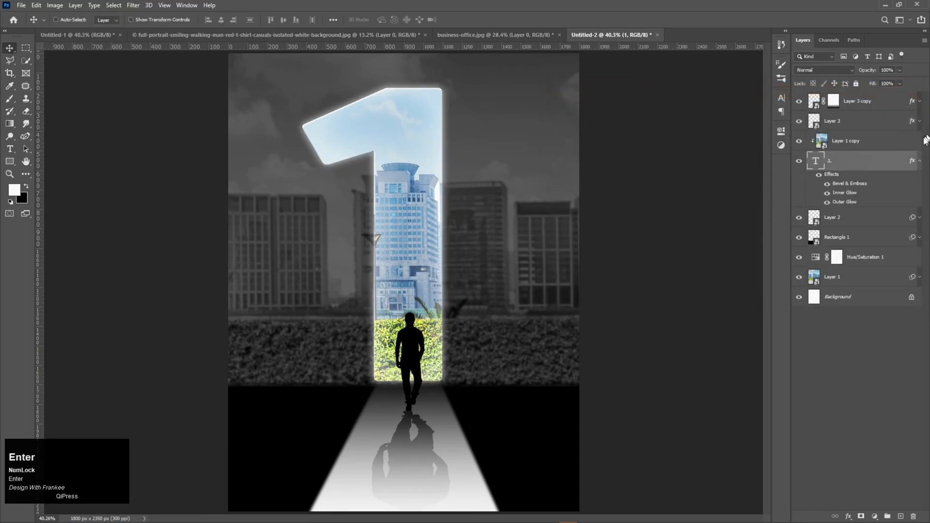
{"action": "left_click", "coordinate": [921, 167]}
{"action": "left_click", "coordinate": [868, 323]}
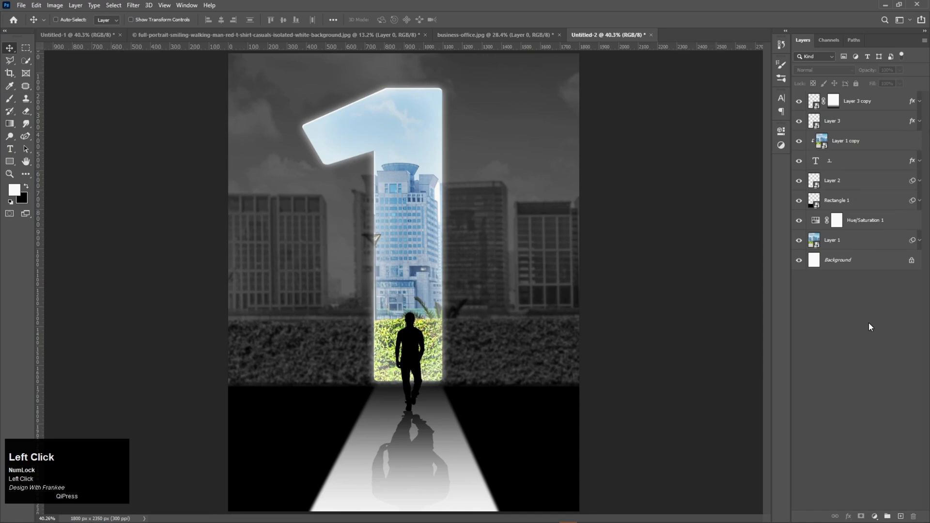
- Shift Layer 1 and Layer 1 copy together so the tall blue tower fills the number 1, and briefly isolate Layer 1 to check it
{"action": "left_click", "coordinate": [858, 145], "text": "ctrl"}
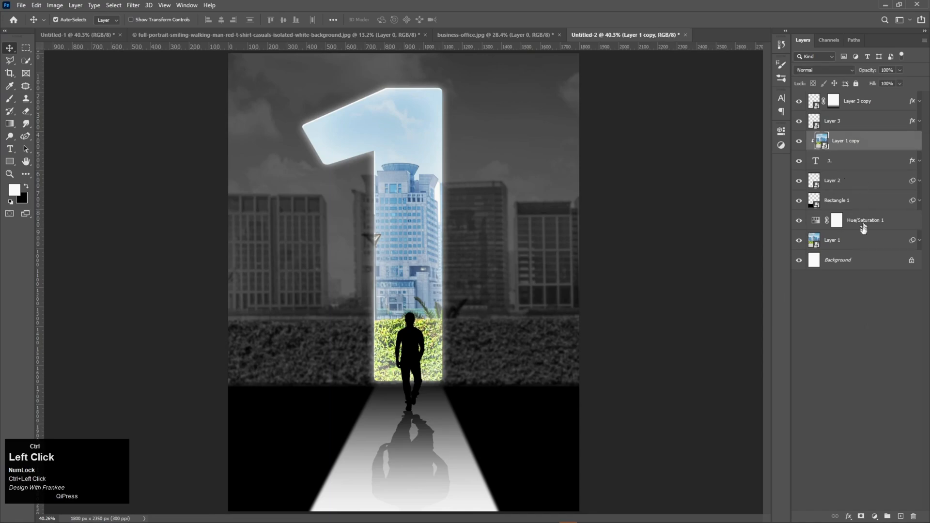
{"action": "left_click", "coordinate": [863, 241], "text": "ctrl"}
{"action": "left_click_drag", "start_coordinate": [429, 277], "coordinate": [360, 274]}
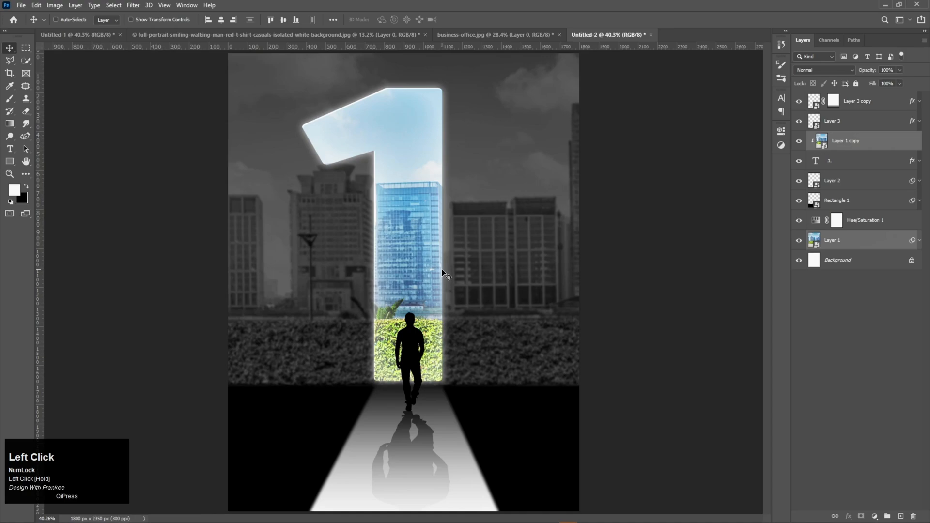
{"action": "left_click_drag", "start_coordinate": [441, 293], "coordinate": [408, 291]}
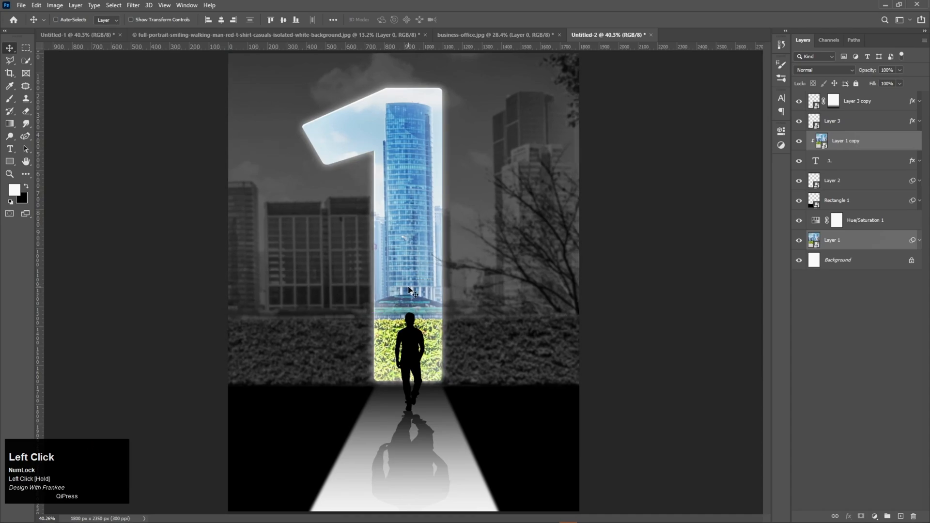
{"action": "left_click", "coordinate": [874, 304]}
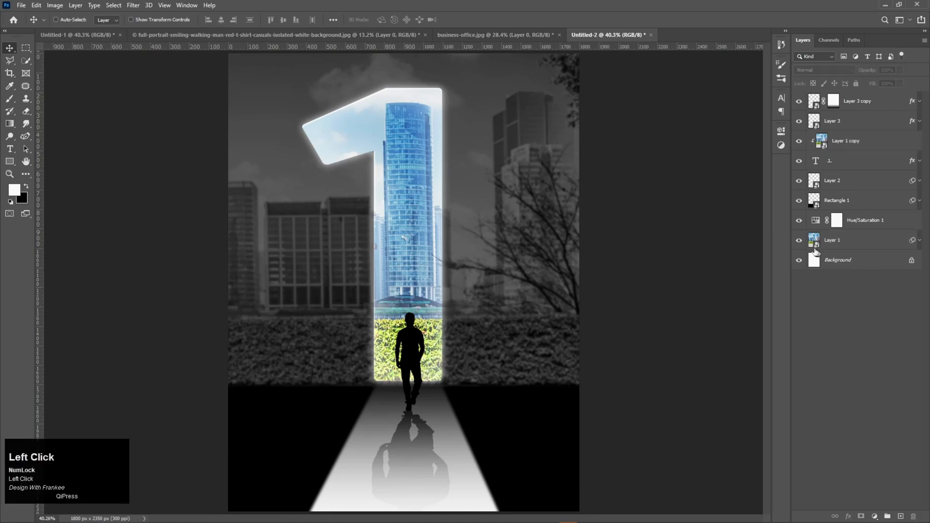
{"action": "left_click", "coordinate": [800, 241], "text": "alt"}
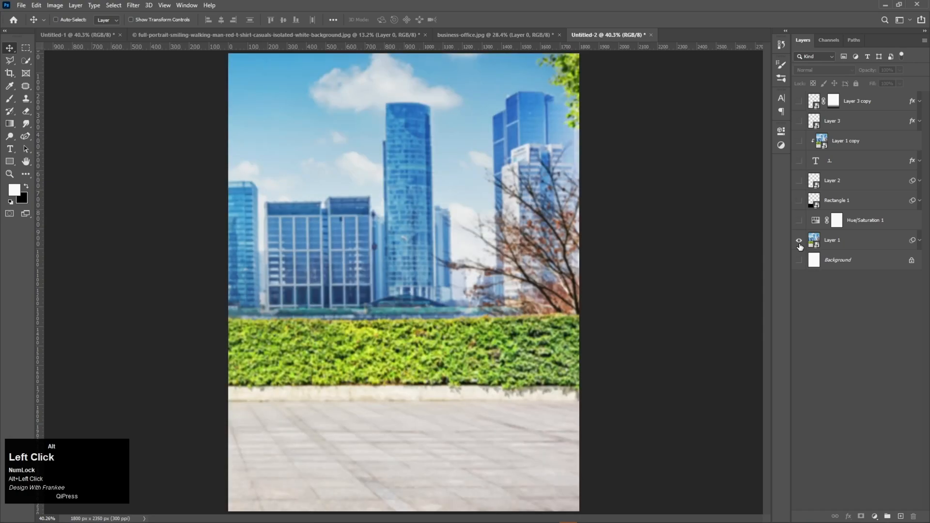
{"action": "left_click", "coordinate": [799, 241], "text": "alt"}
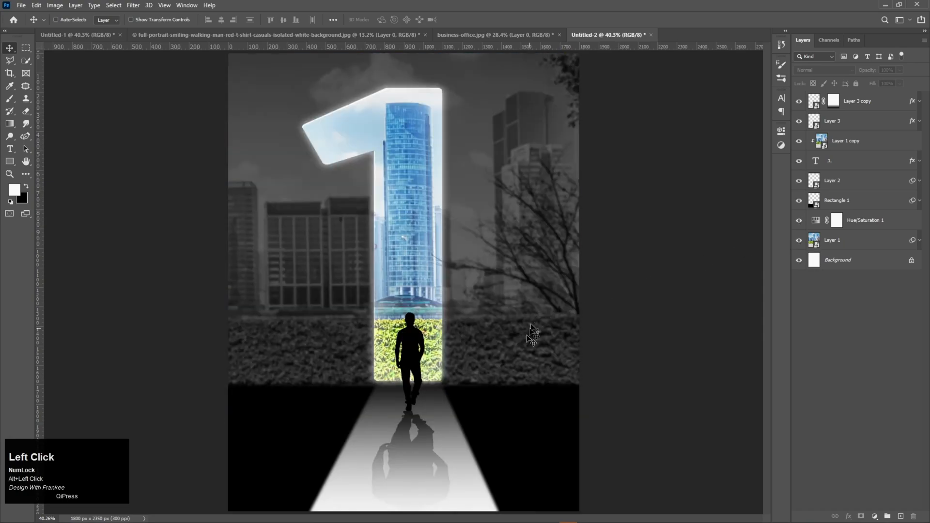